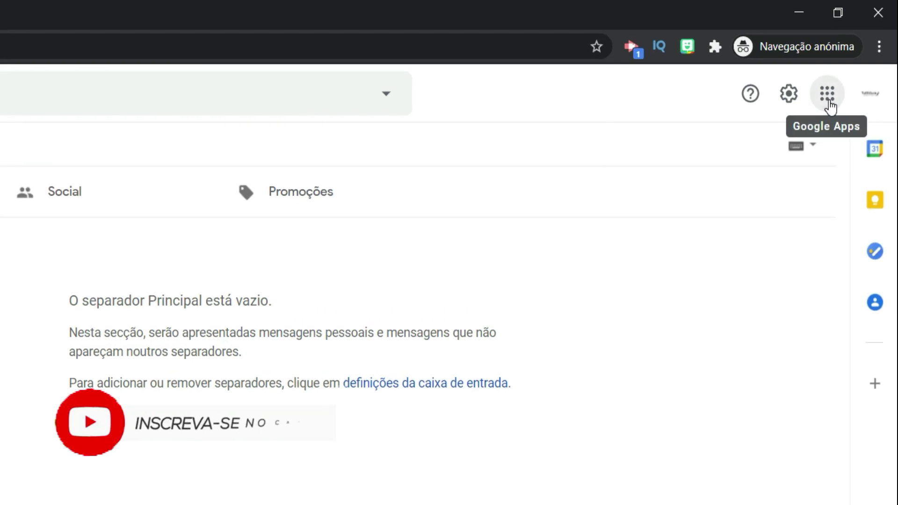
Step: Open Gmail's Google apps list and scroll it until Slides is visible
click(832, 91)
scroll(801, 321, down, 3)
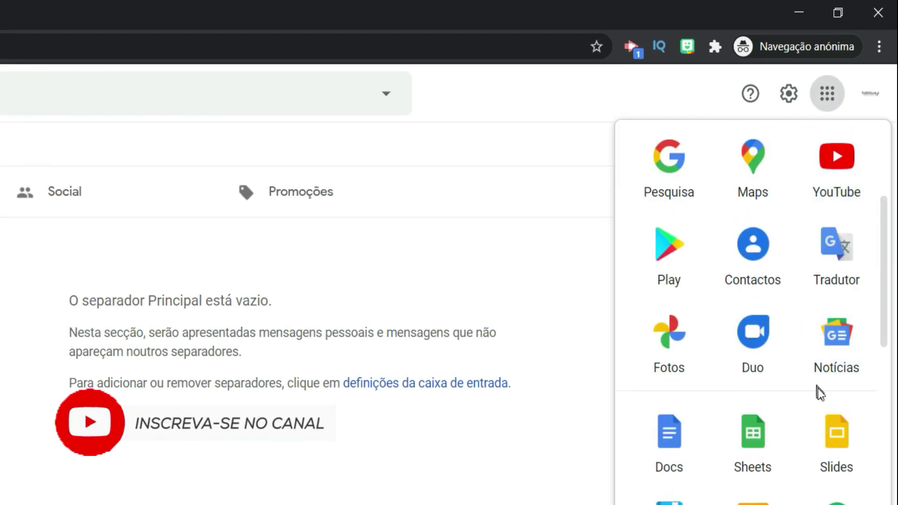
Step: Launch Google Slides and open the 'Aula teórica - Badminton' recent presentation
click(835, 441)
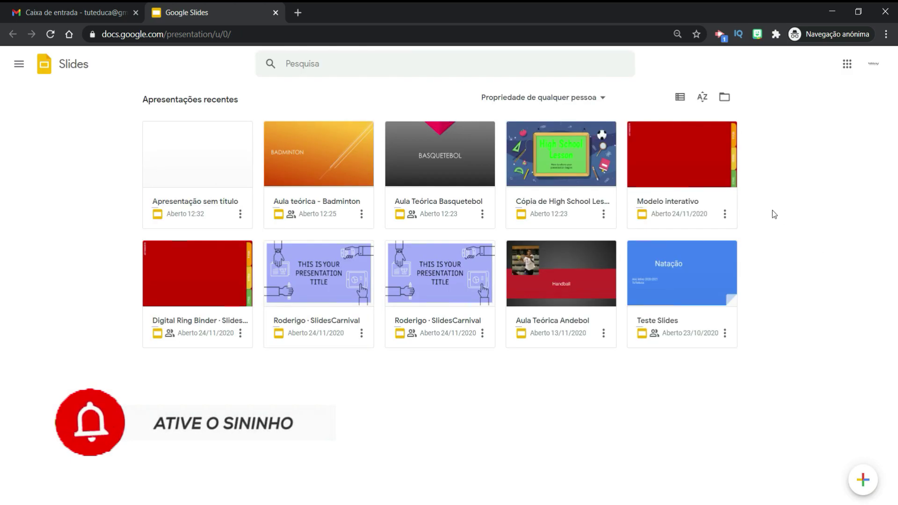
click(431, 138)
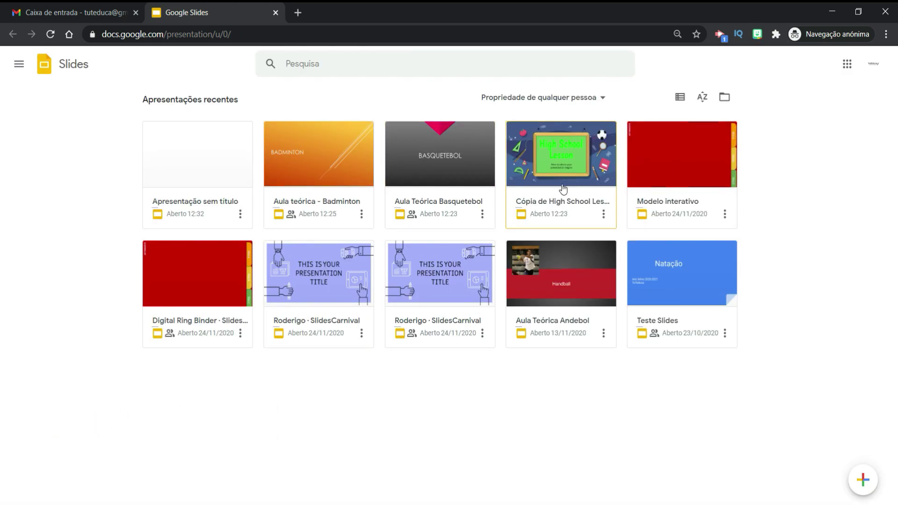
click(352, 181)
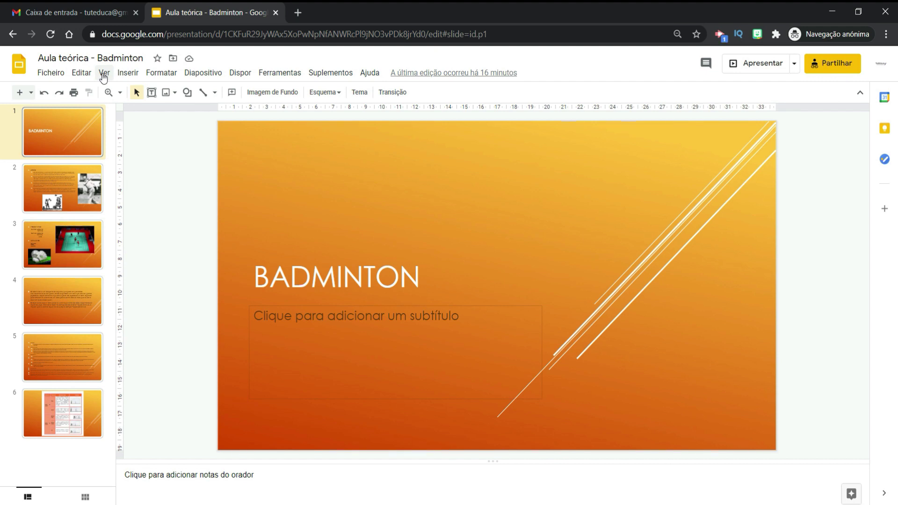
Step: Present the slideshow full screen from Ver, advancing through the Histórico and Tipos de partida slides
click(104, 74)
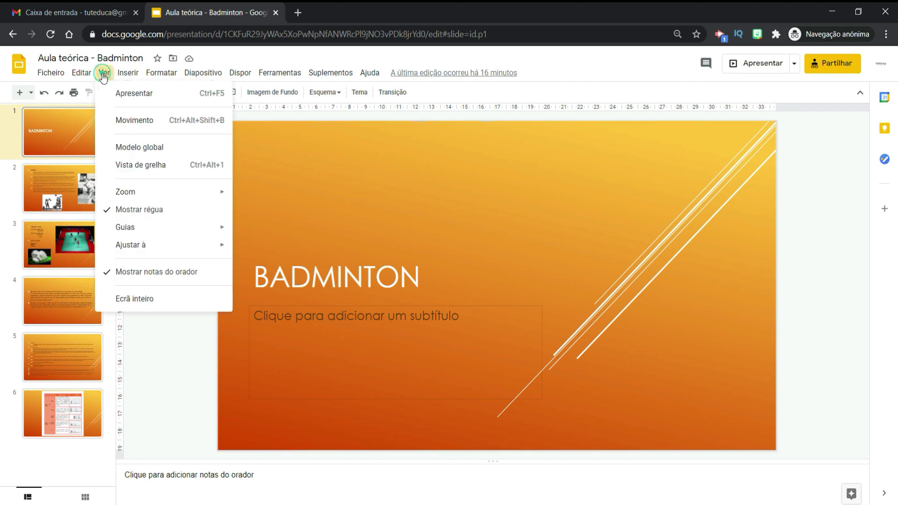
click(133, 94)
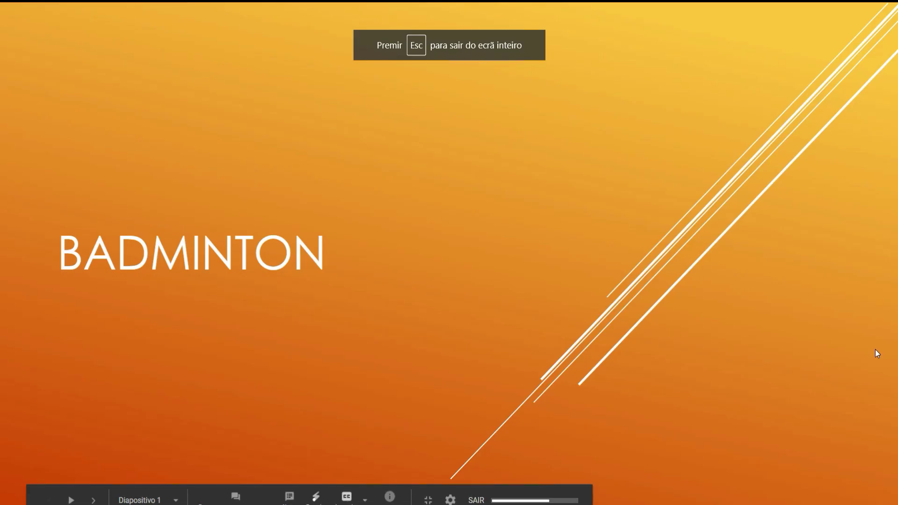
click(778, 341)
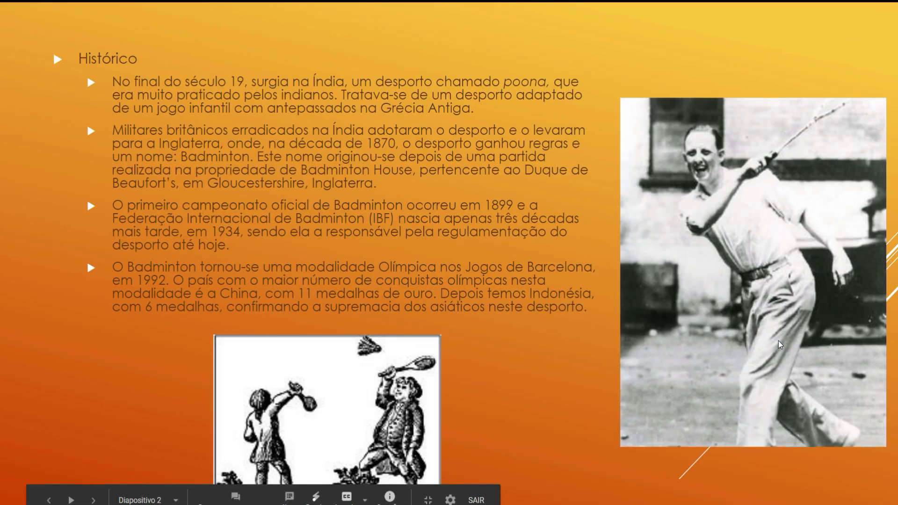
click(778, 344)
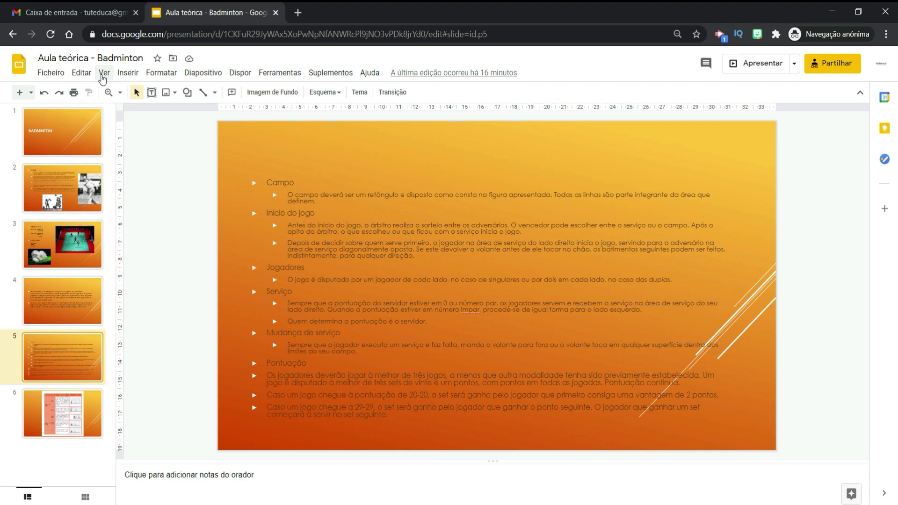
click(104, 73)
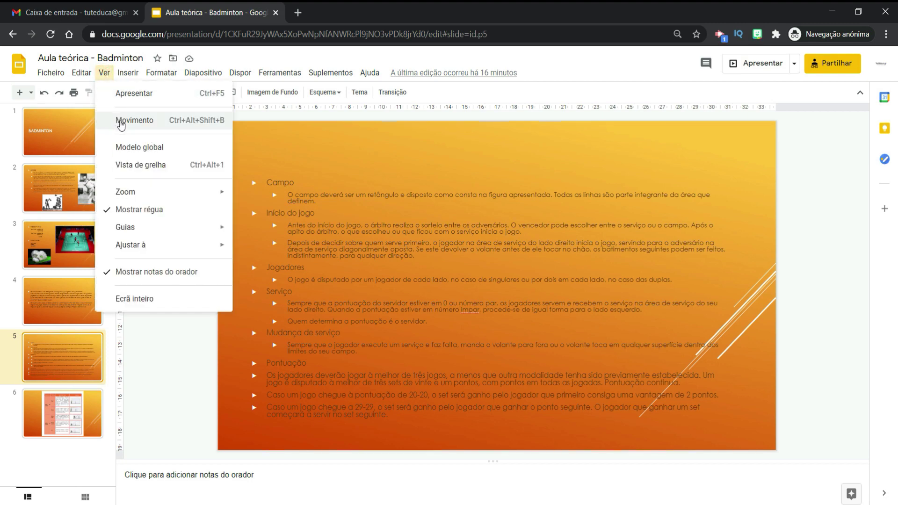
Step: Show the Movimento side panel with slide 5's transition set to none
click(121, 122)
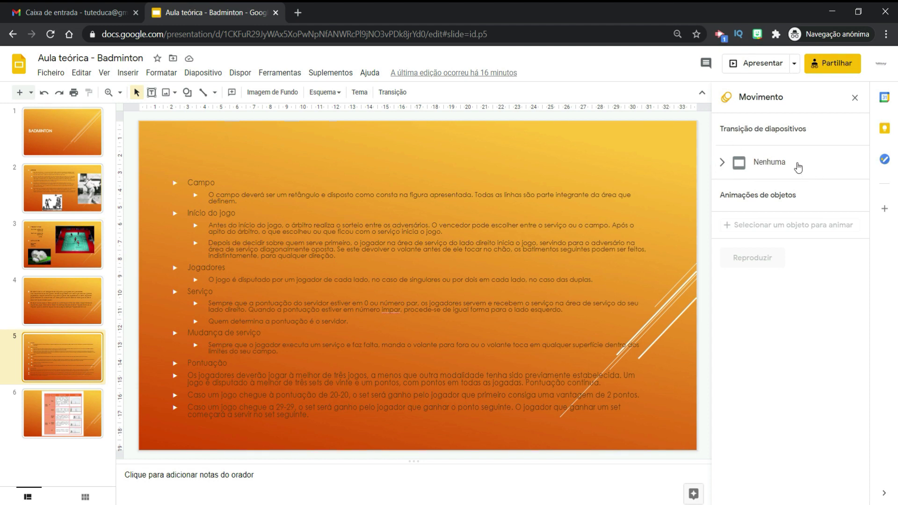
click(108, 73)
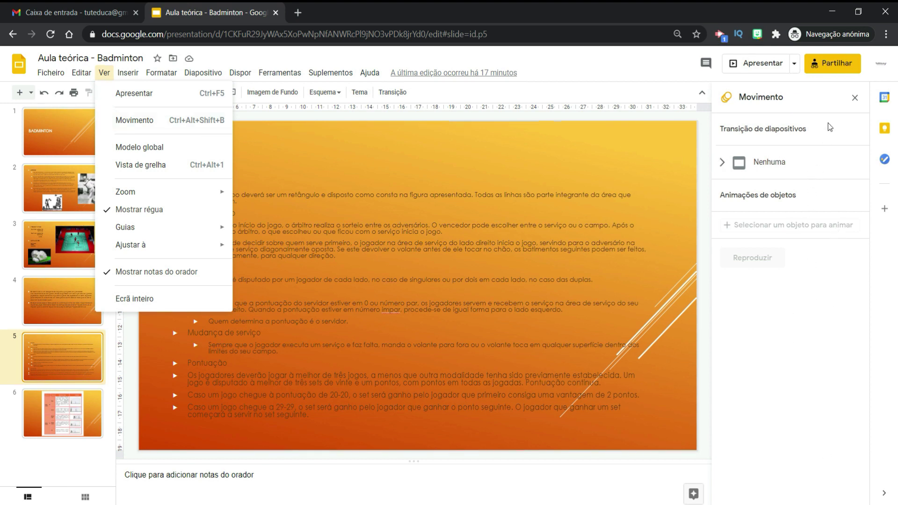
Step: Expand slide 5's transition settings, choose Dissolver and preview it
click(785, 167)
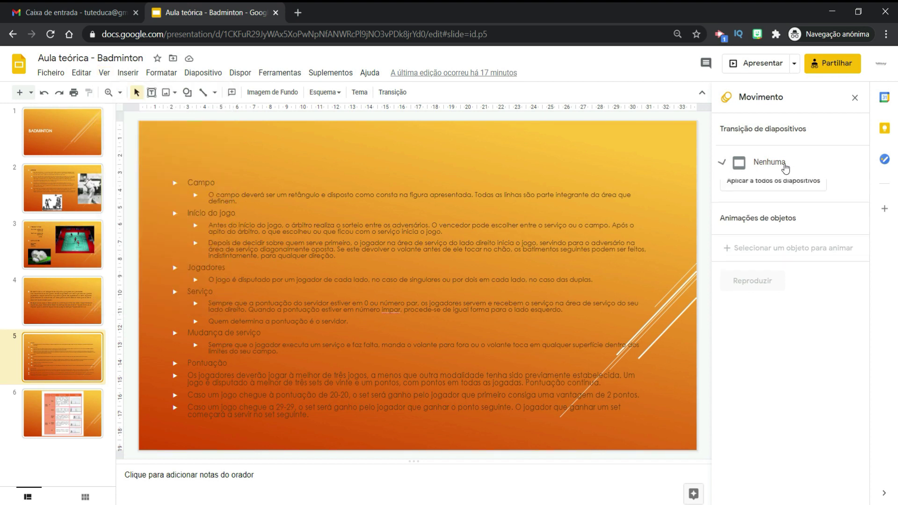
click(785, 167)
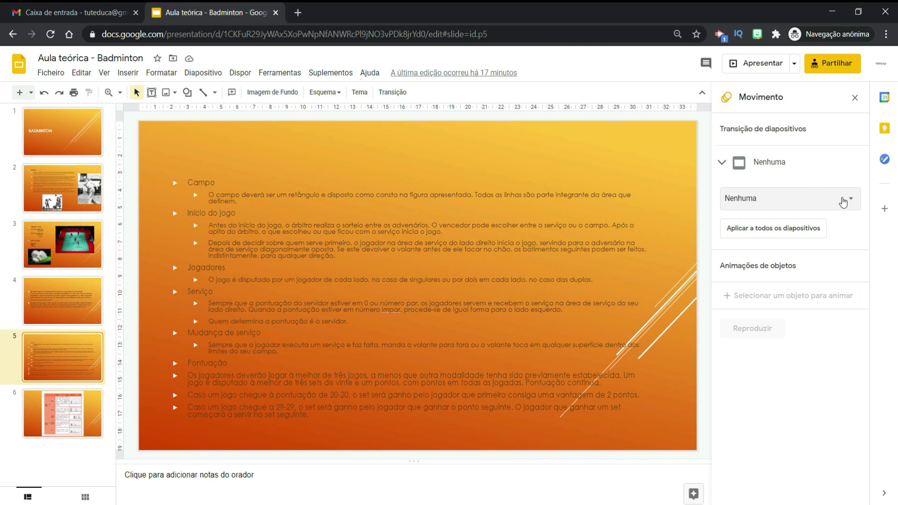
click(850, 201)
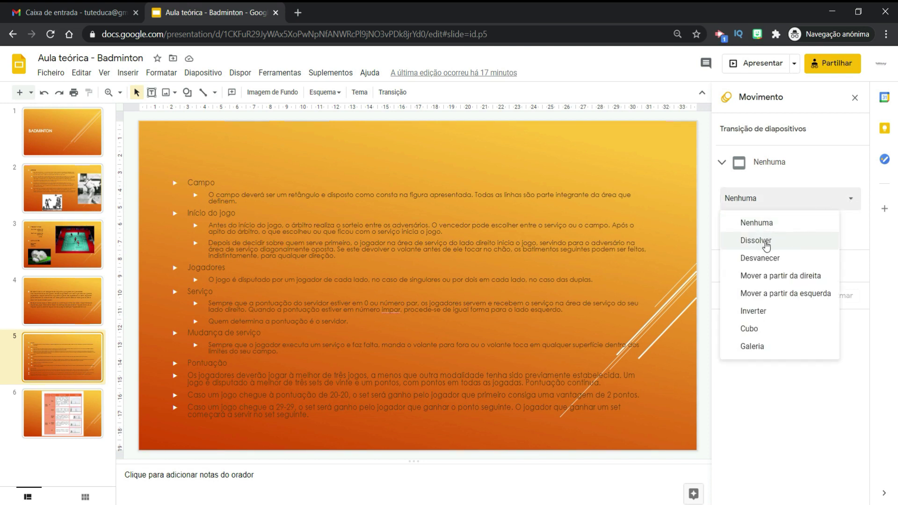
click(766, 241)
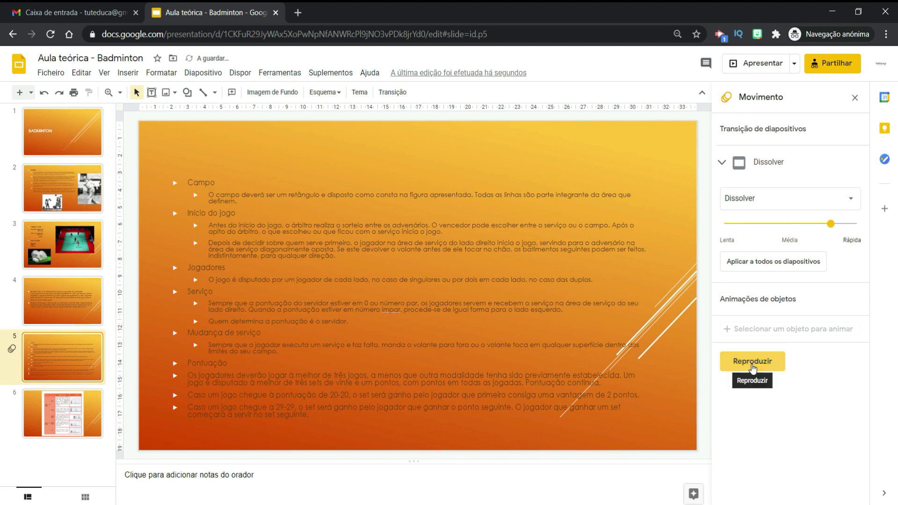
click(752, 361)
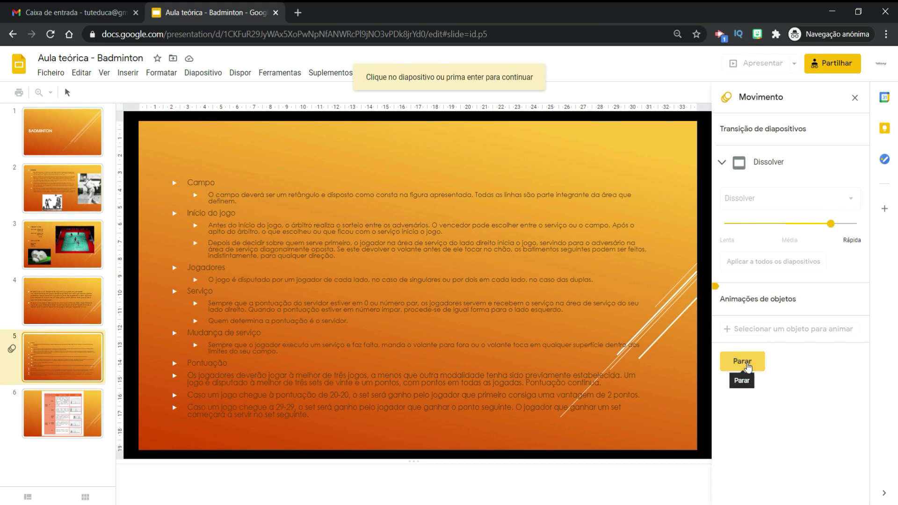
click(851, 200)
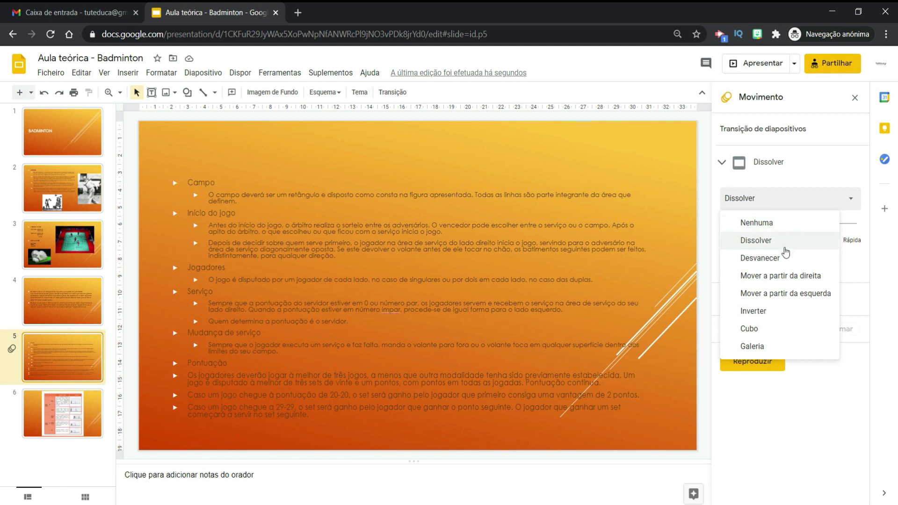
Step: Switch to Mover a partir da direita at medium speed (about 2,6 s) and apply it to all slides
click(775, 277)
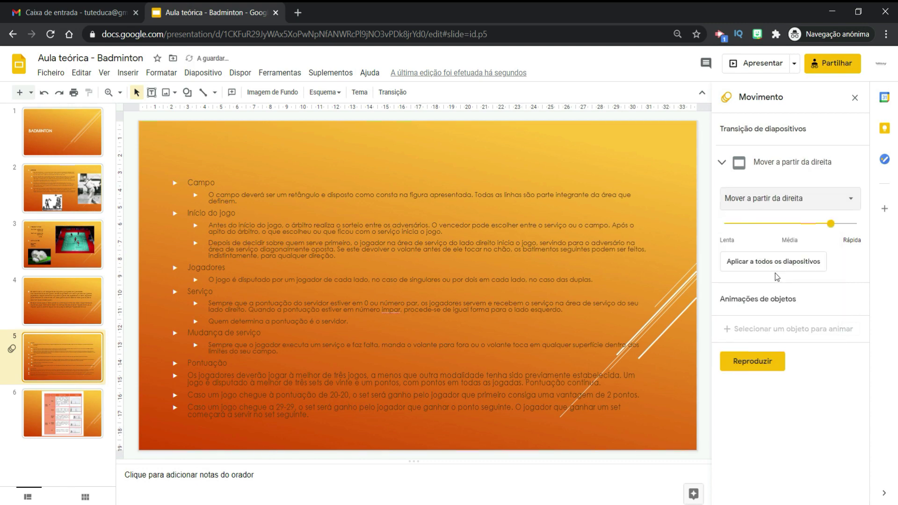
click(752, 362)
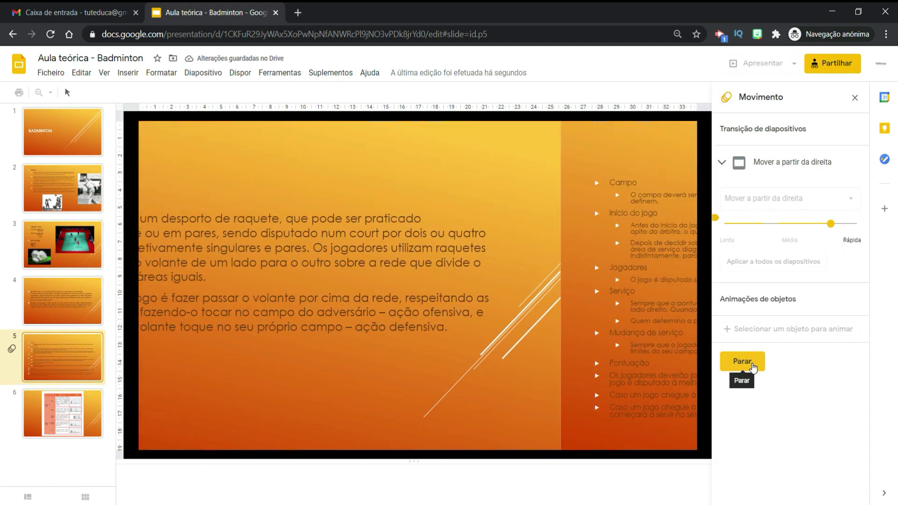
click(830, 224)
drag(830, 224, 789, 225)
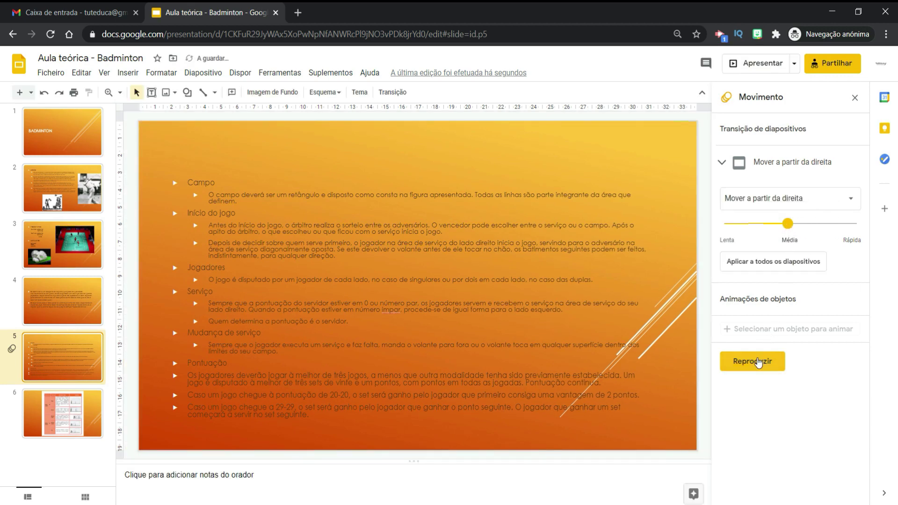
click(756, 364)
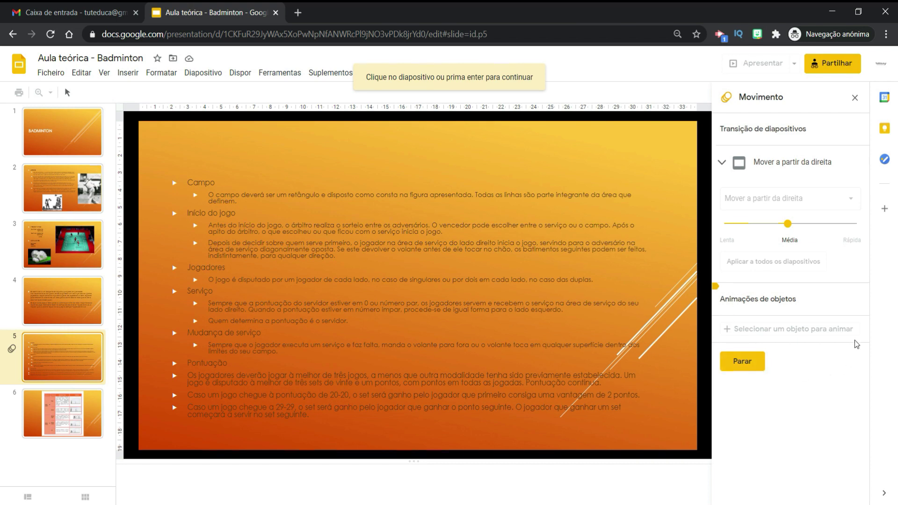
click(600, 369)
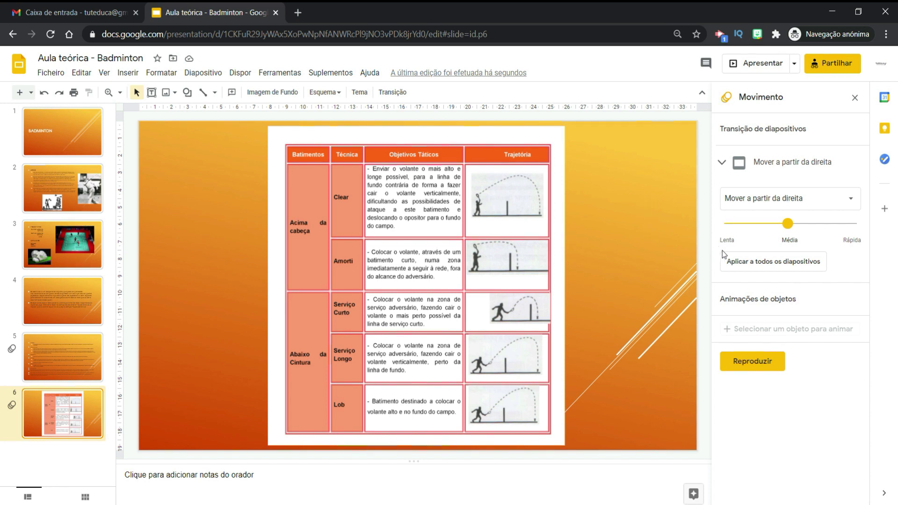
click(778, 262)
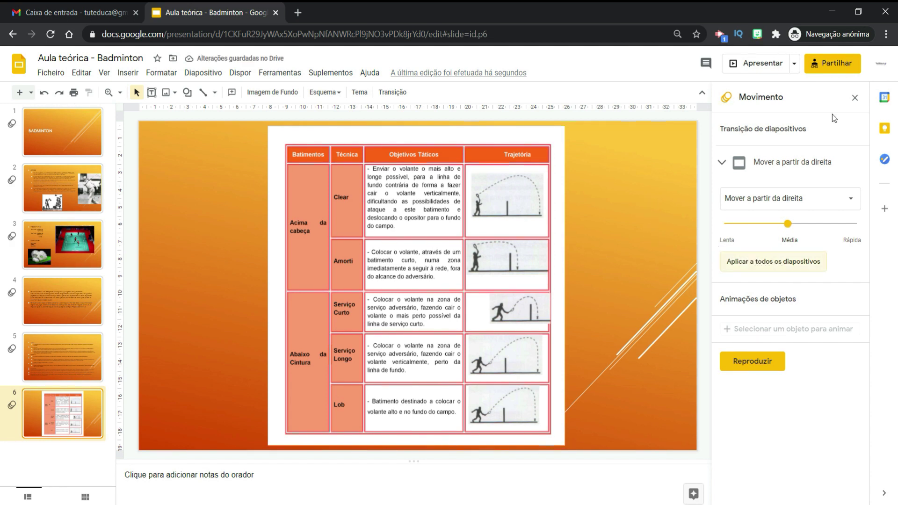
Step: Close the motion panel, present full screen with automatic playback, then exit to the editor
click(855, 97)
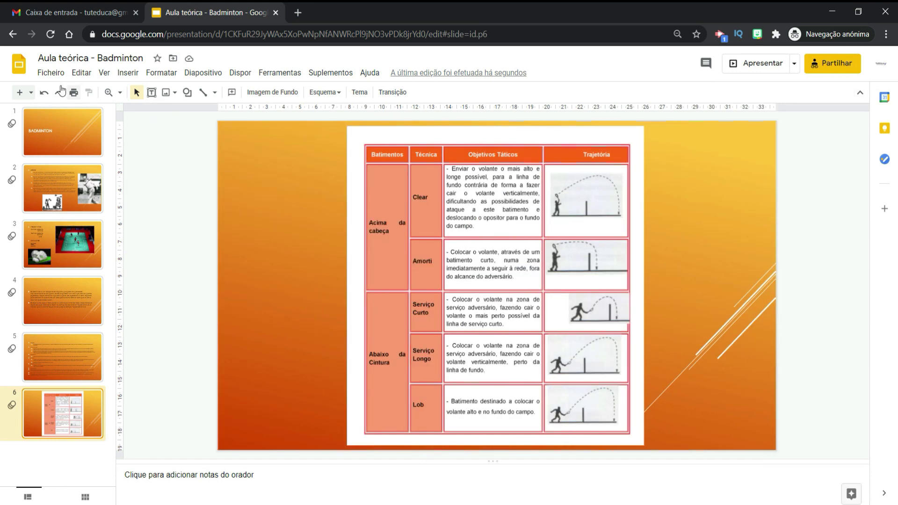
click(106, 77)
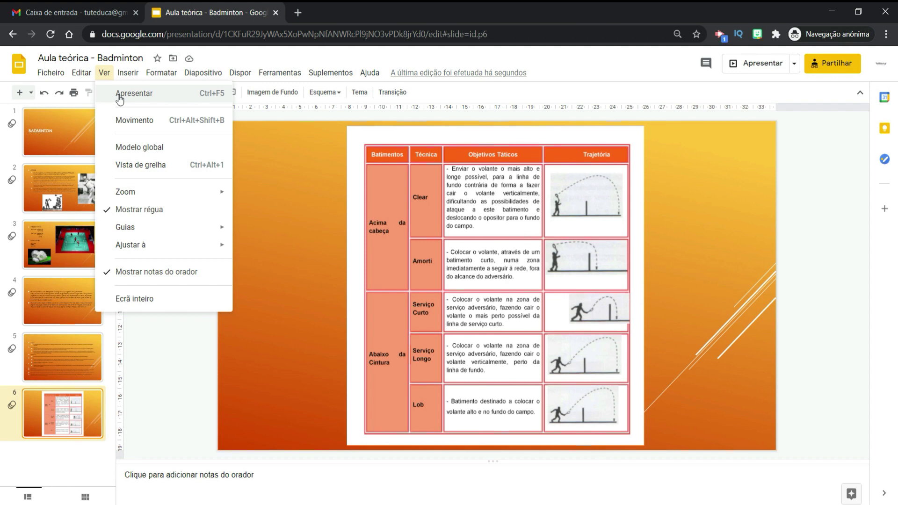
click(752, 70)
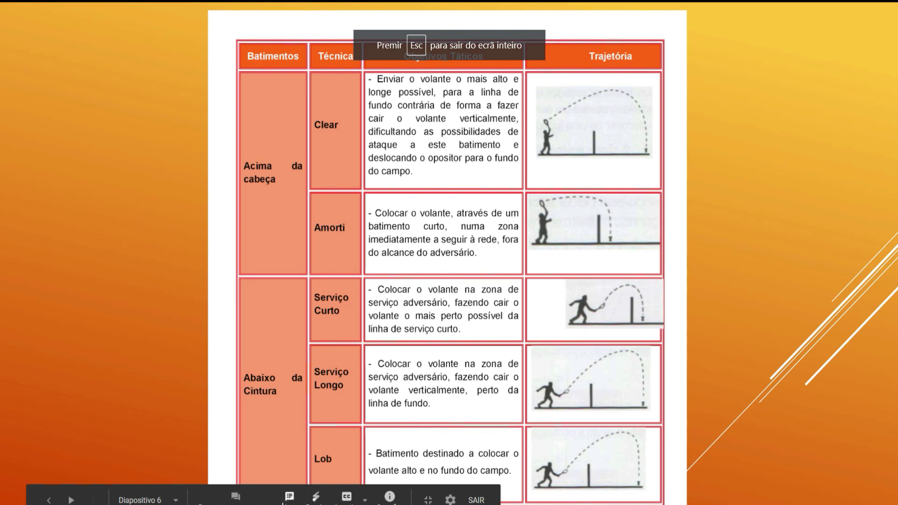
click(70, 499)
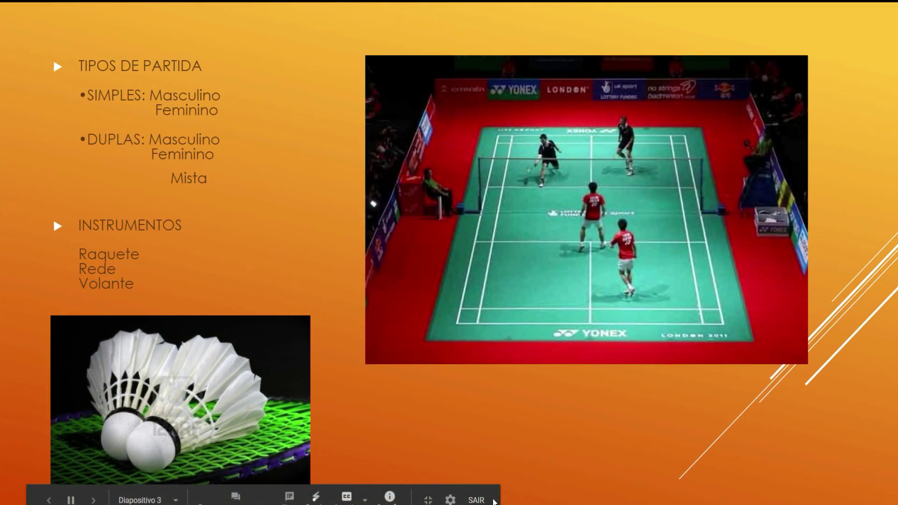
click(476, 499)
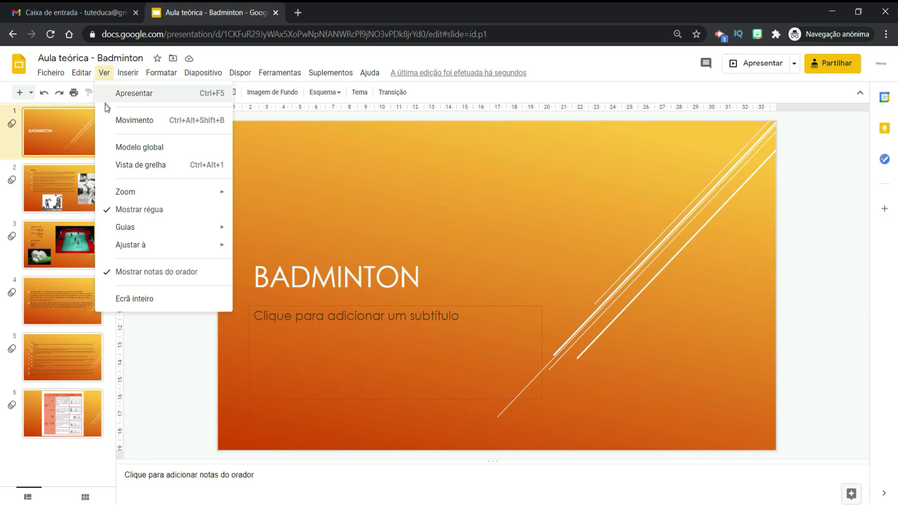
Step: Restyle the BADMINTON title in the Caveat font via Modelo global and select the title box
click(150, 149)
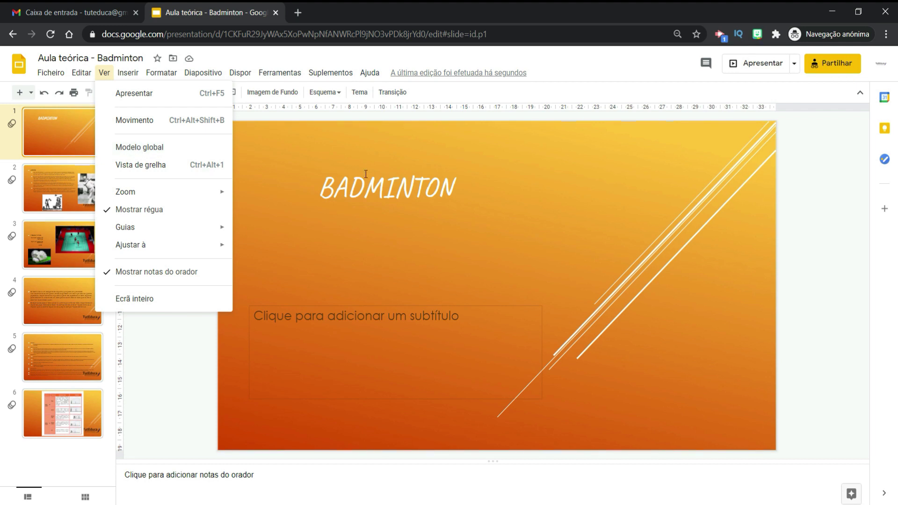
click(349, 162)
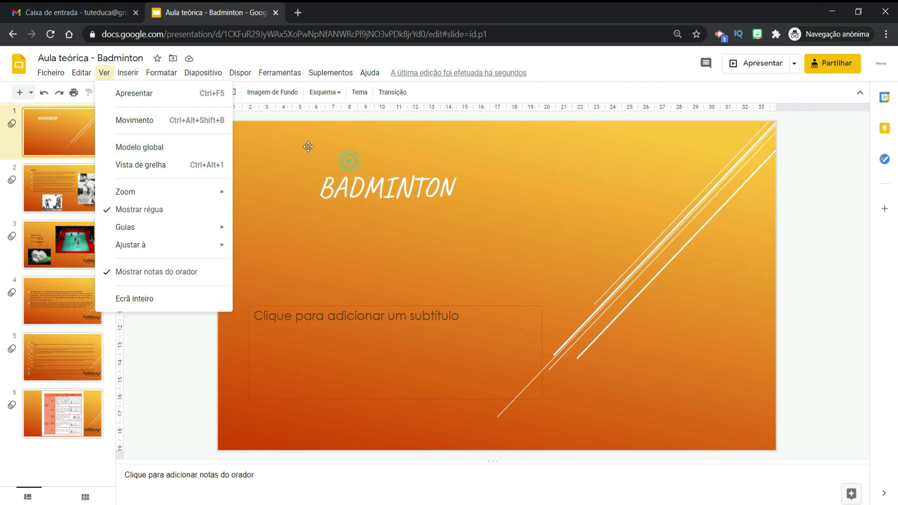
click(51, 72)
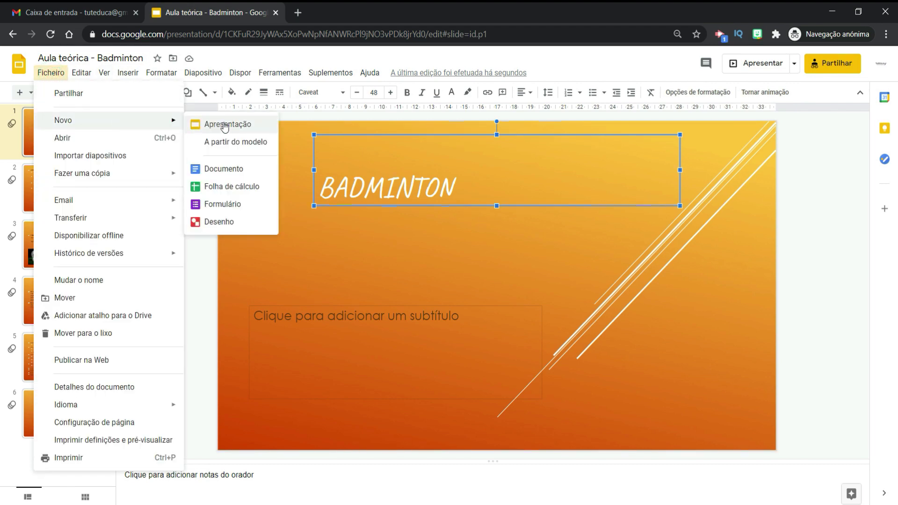
Step: Create a new blank presentation, dismiss its themes panel and open its Modelo global editor
click(212, 123)
click(856, 98)
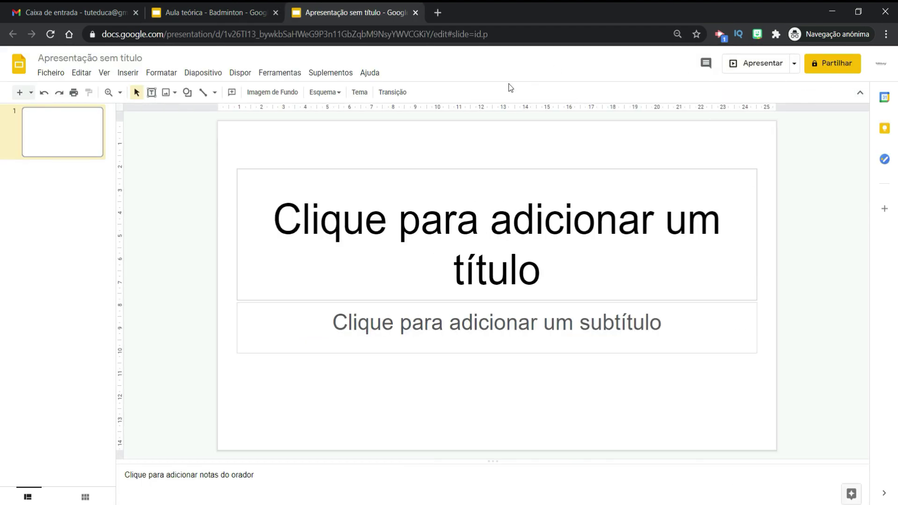
click(105, 73)
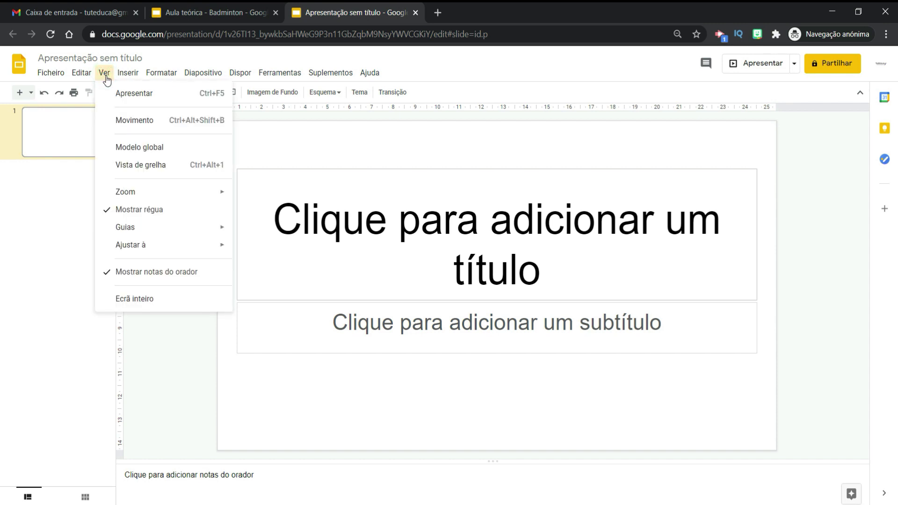
click(128, 148)
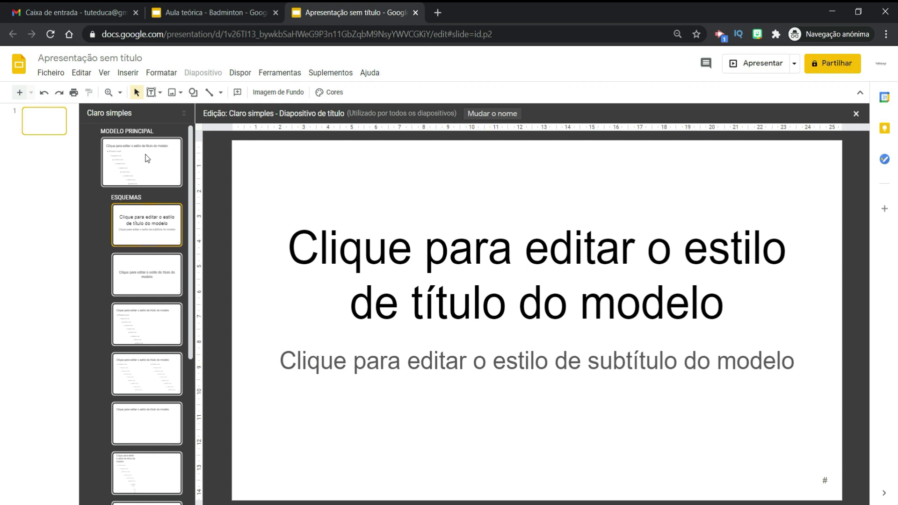
Step: Select the MODELO PRINCIPAL master showing the title and Primeiro to Nono nível bullets
click(145, 155)
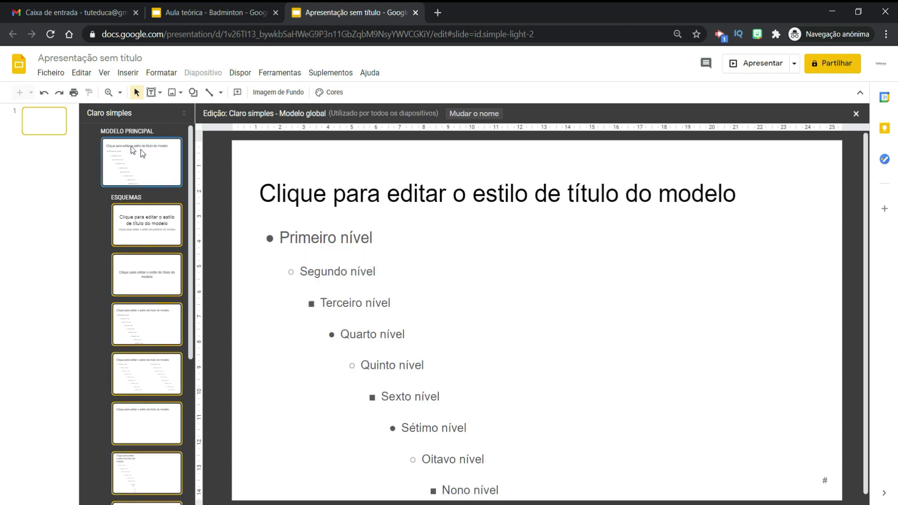
Step: Set the master title text to the Amatic SC font
triple_click(400, 198)
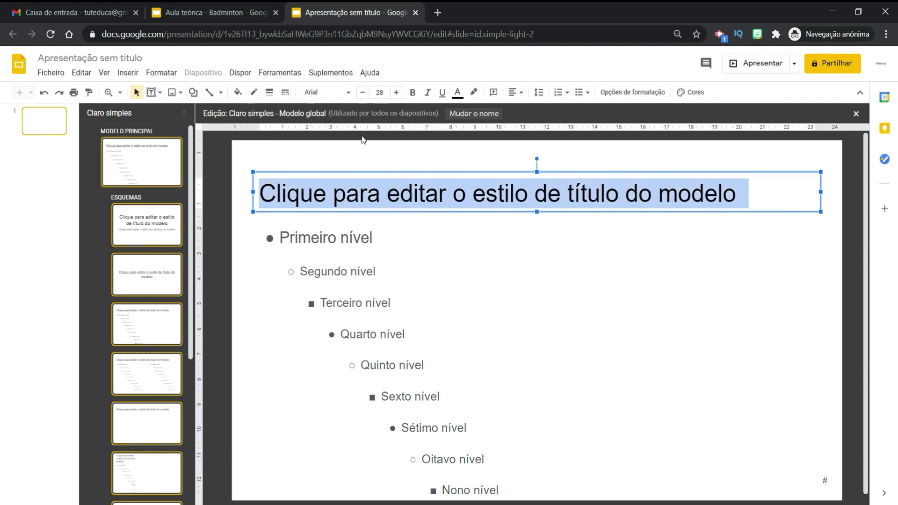
click(349, 94)
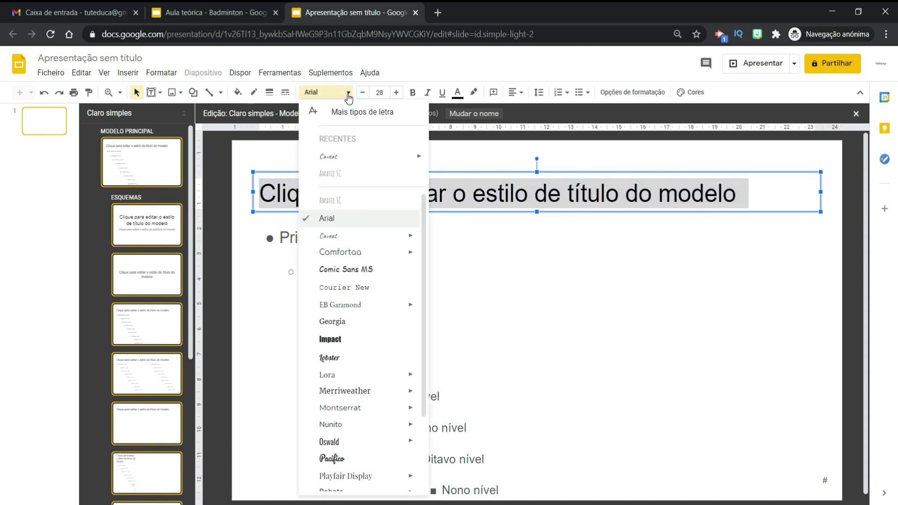
click(336, 175)
Step: Select all the master body text and apply Amatic SC to every bullet level
triple_click(371, 309)
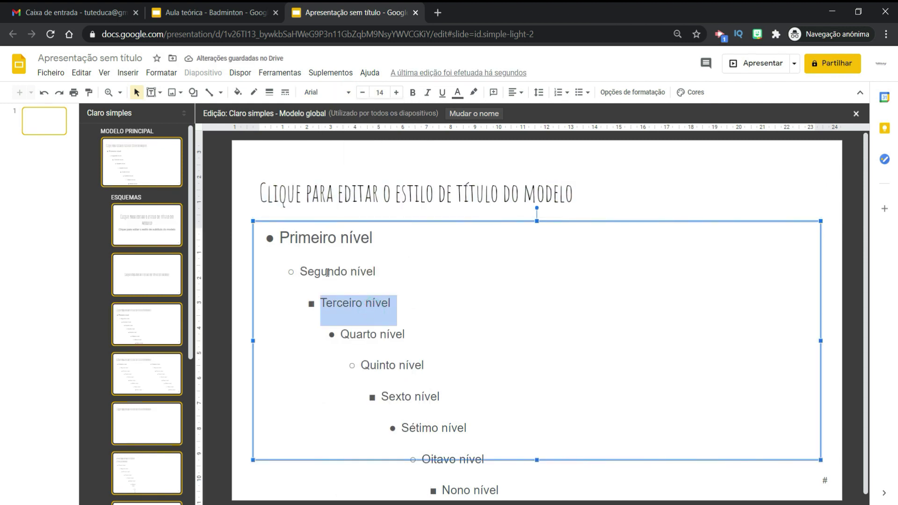
triple_click(279, 233)
key(ctrl+a)
click(349, 96)
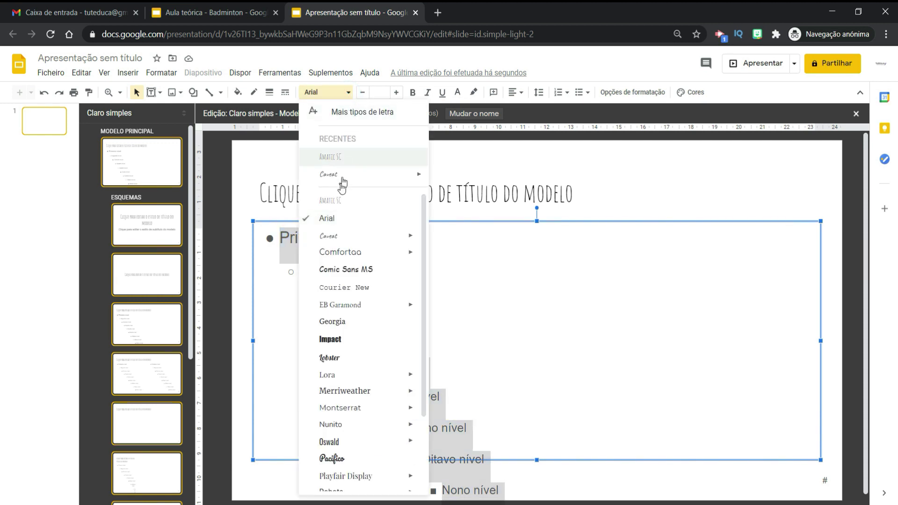
click(335, 202)
triple_click(282, 300)
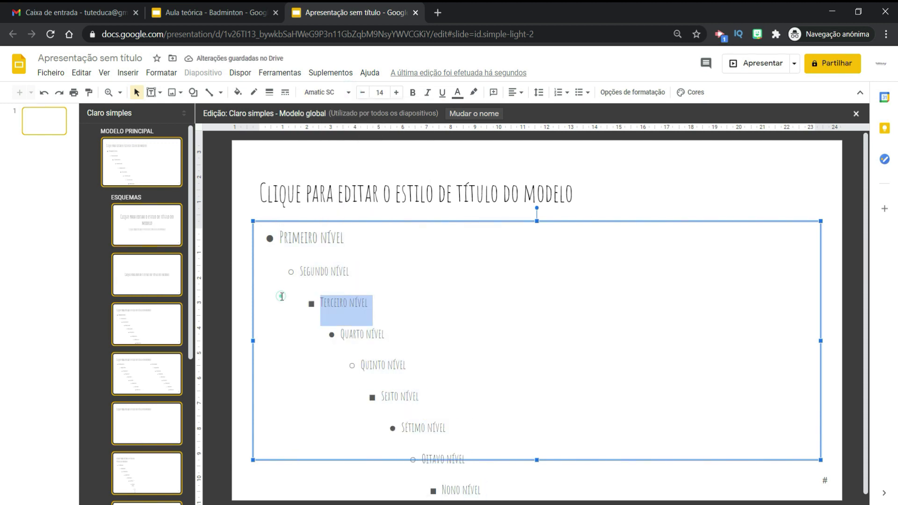
click(270, 238)
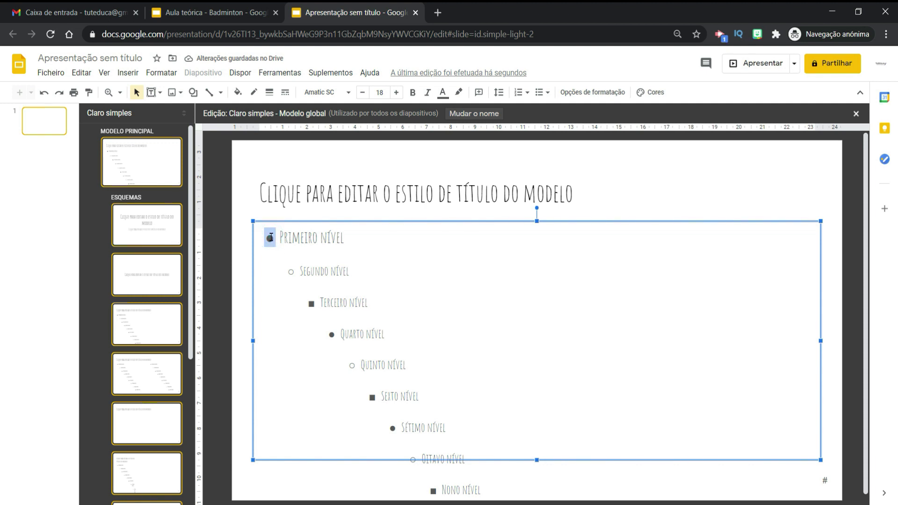
Step: Make the wave arrow the first-level bullet symbol
right_click(271, 242)
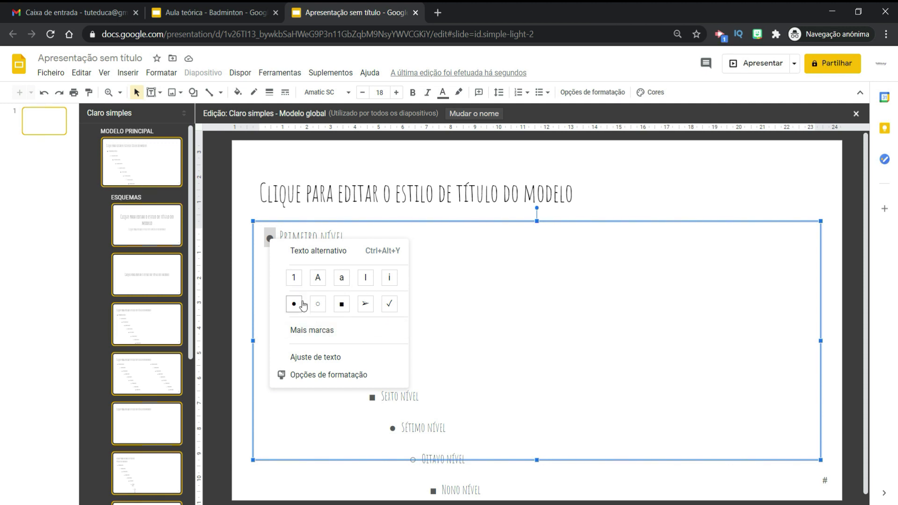
click(323, 335)
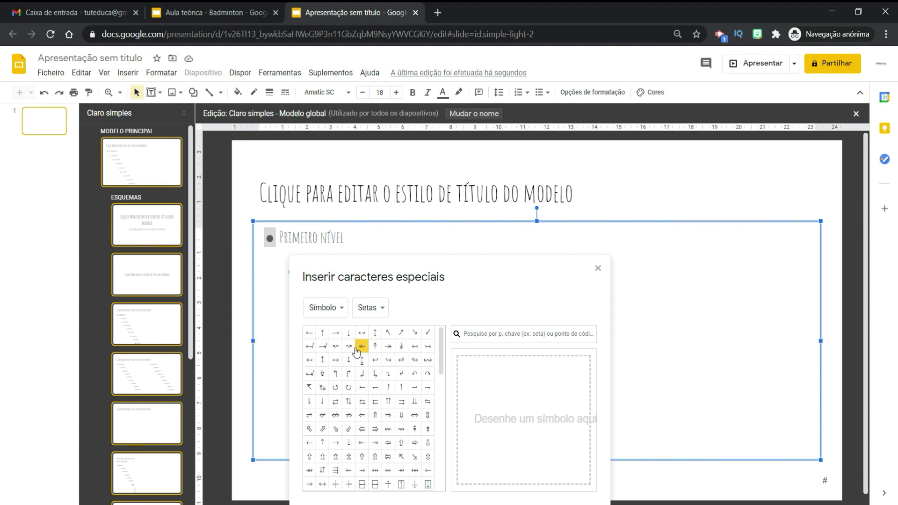
click(348, 347)
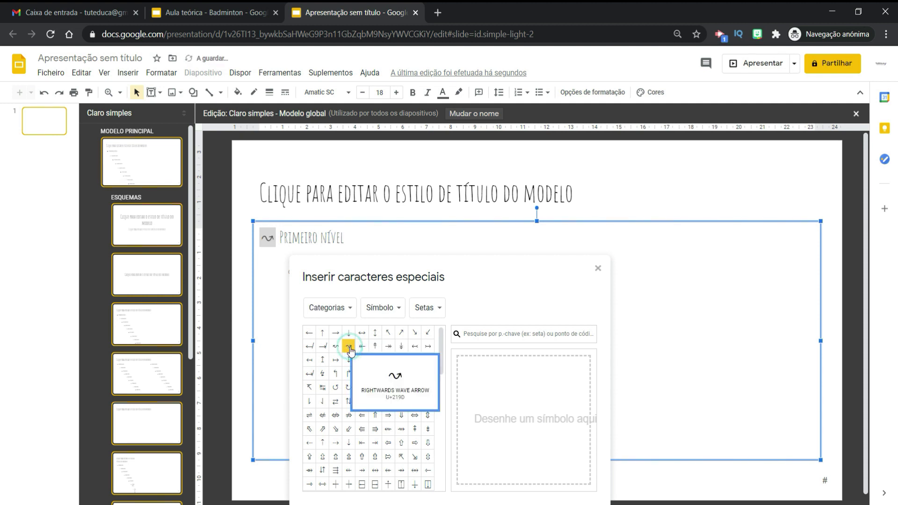
click(598, 270)
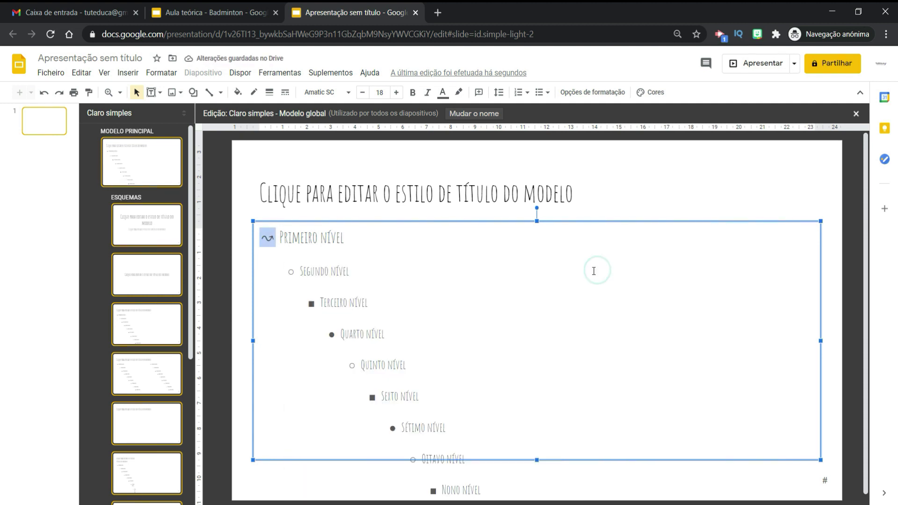
Step: Make the upward two-headed arrow the second-level bullet symbol
click(290, 273)
right_click(290, 272)
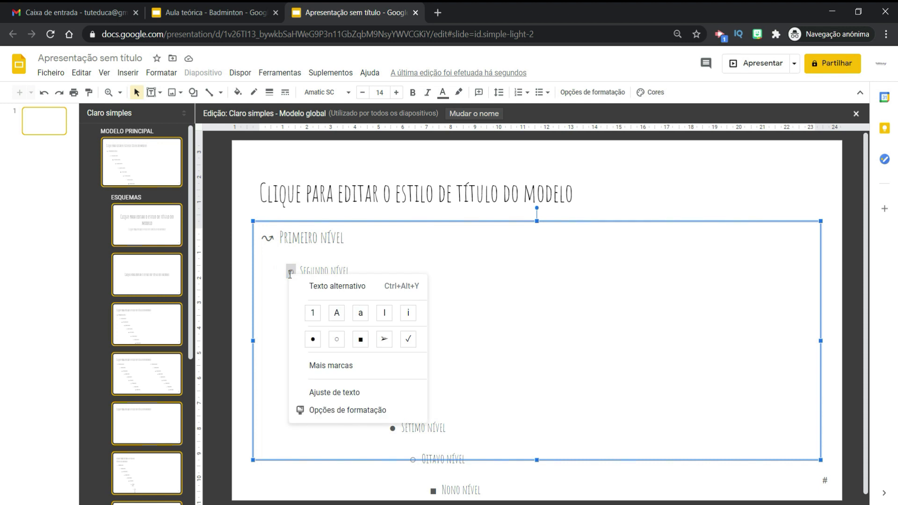
click(322, 367)
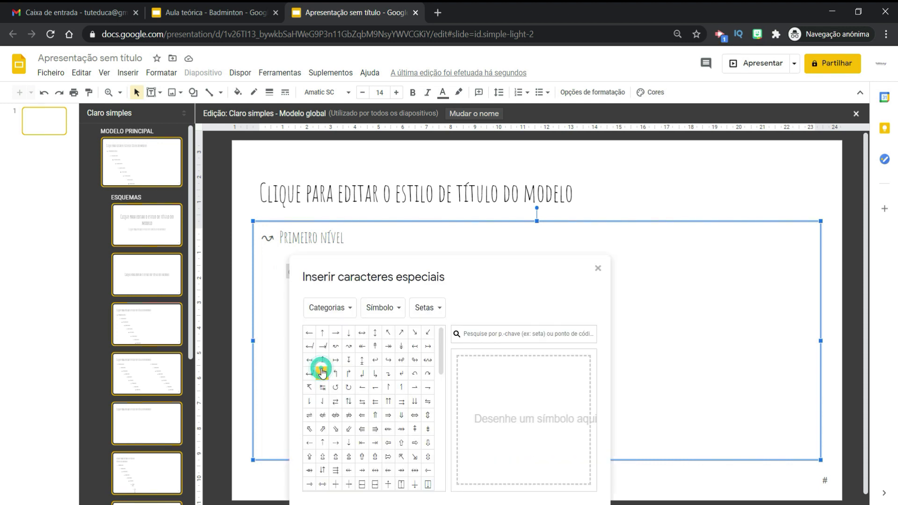
click(347, 348)
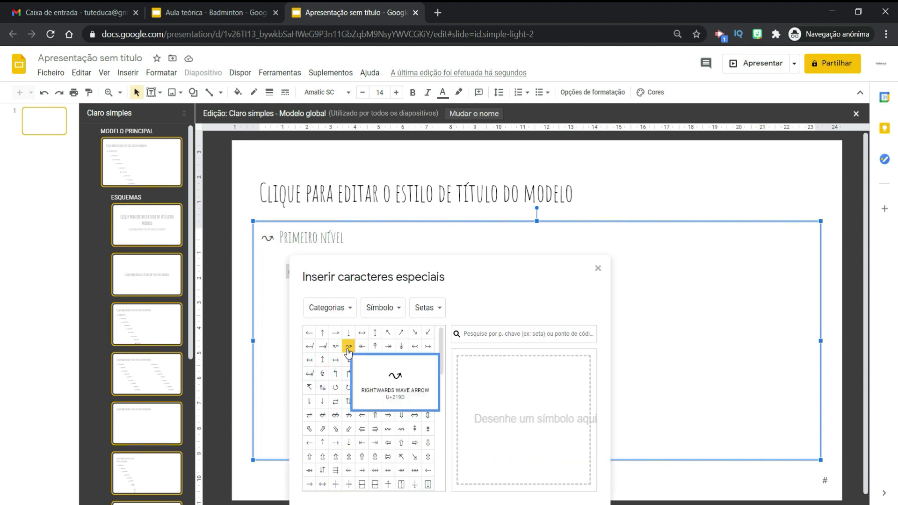
click(374, 346)
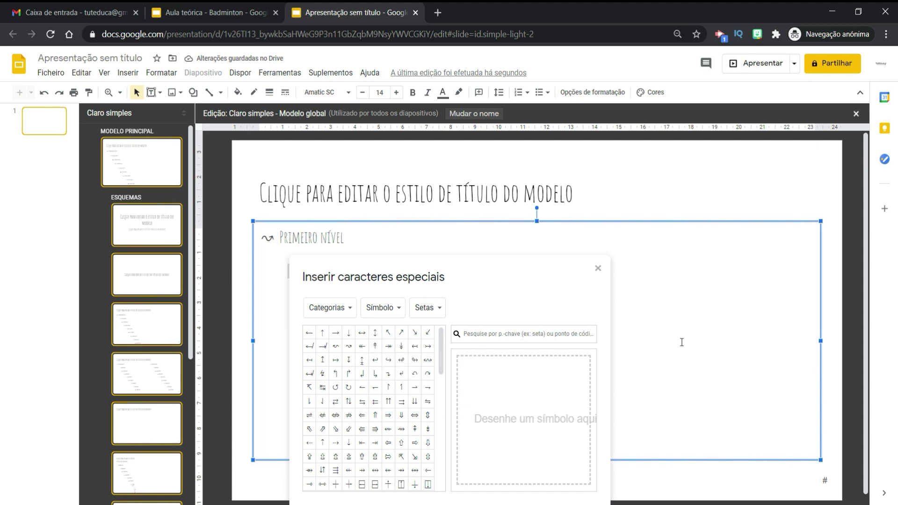
Step: Set the third-level bullet to ⇒, then open the Diapositivo de título layout
click(681, 341)
click(312, 304)
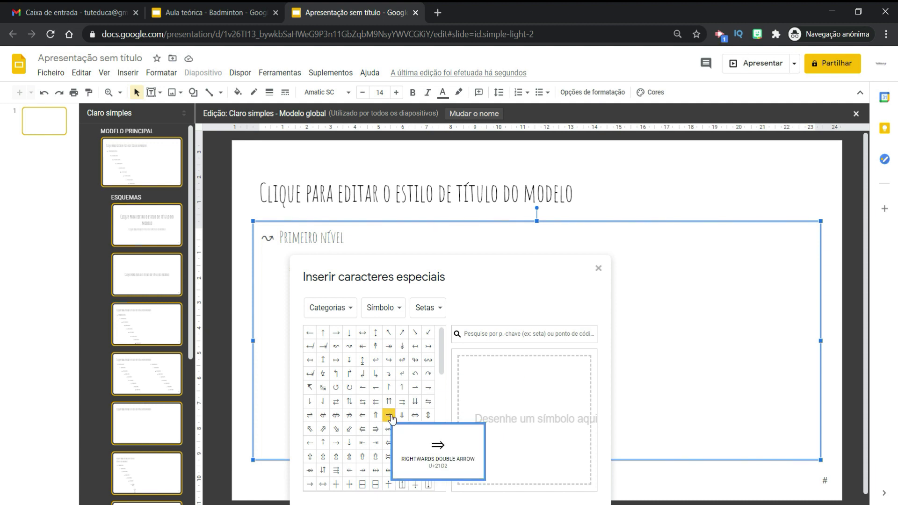
click(389, 415)
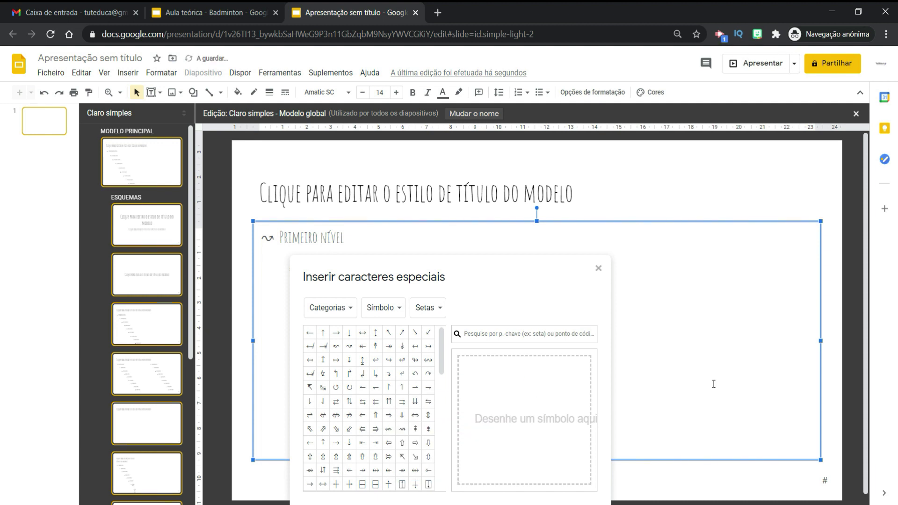
click(598, 269)
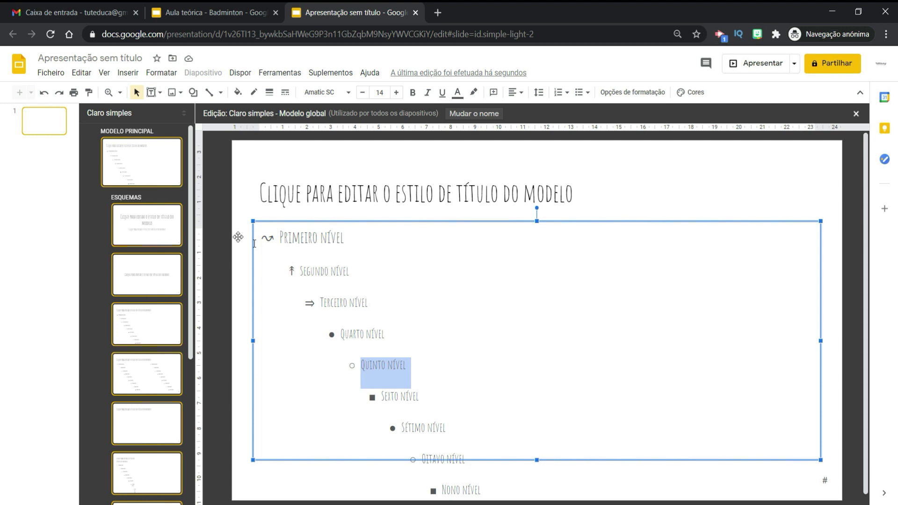
click(135, 224)
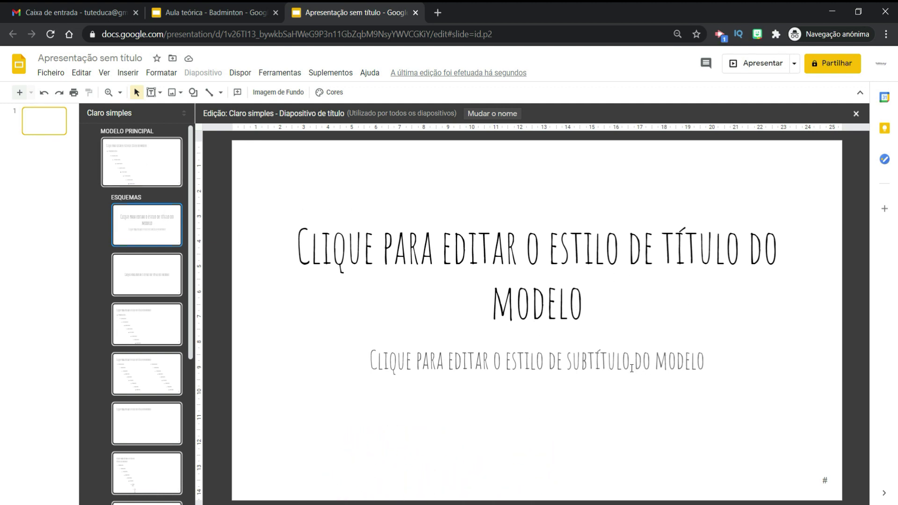
Step: Change the title layout's subtitle font to Caveat
triple_click(630, 368)
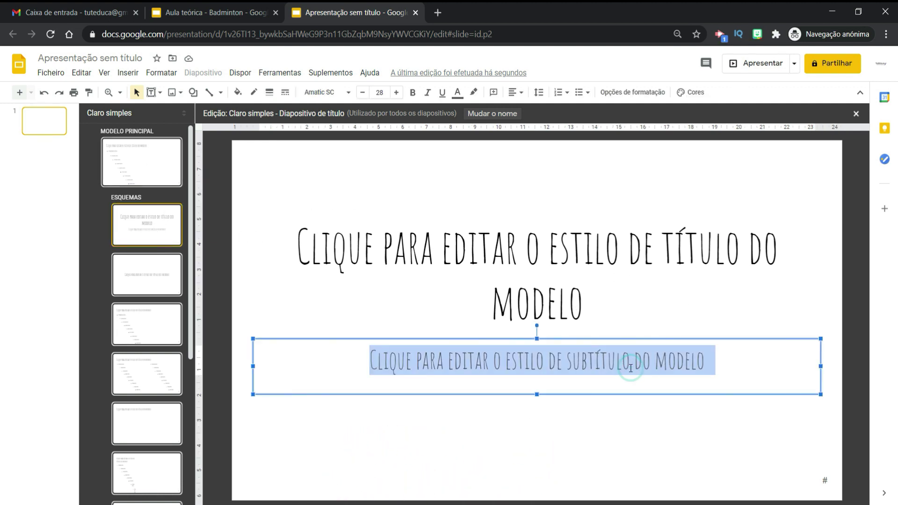
click(328, 92)
click(329, 174)
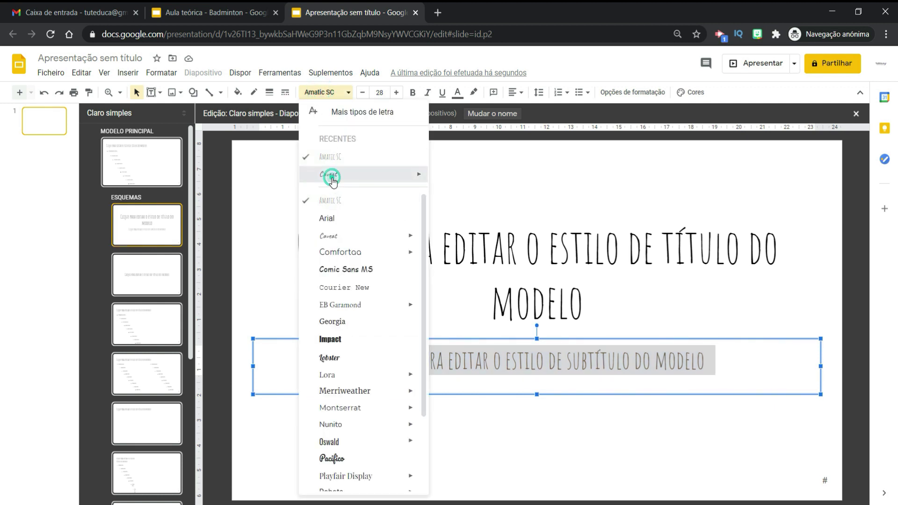
Step: In the Título e duas colunas layout, move the right column box further left
click(163, 321)
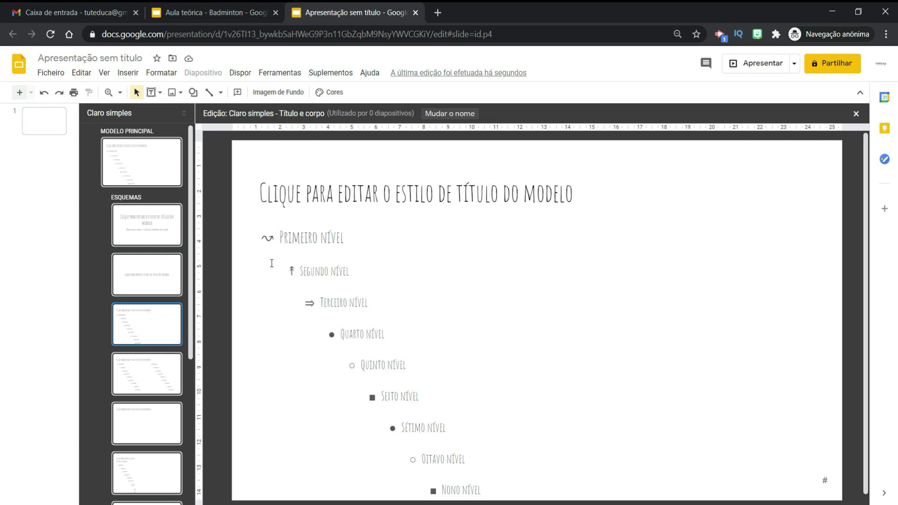
click(134, 374)
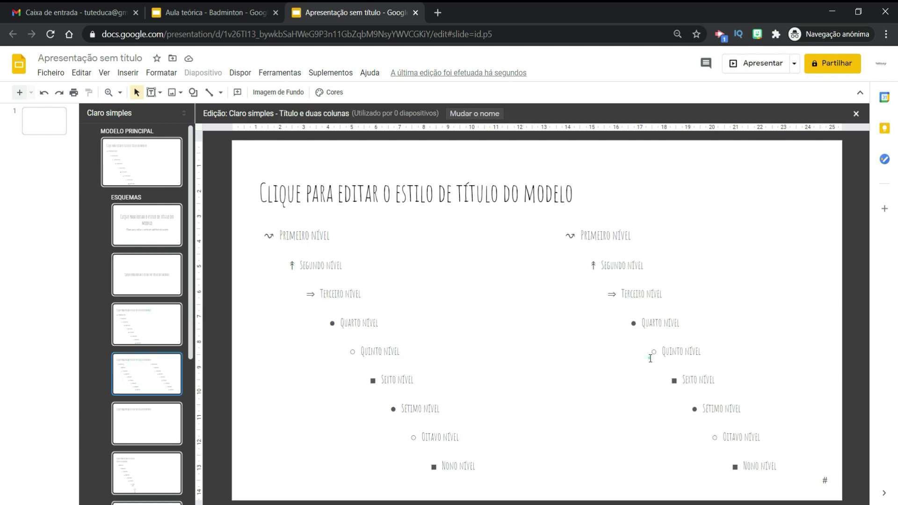
triple_click(672, 364)
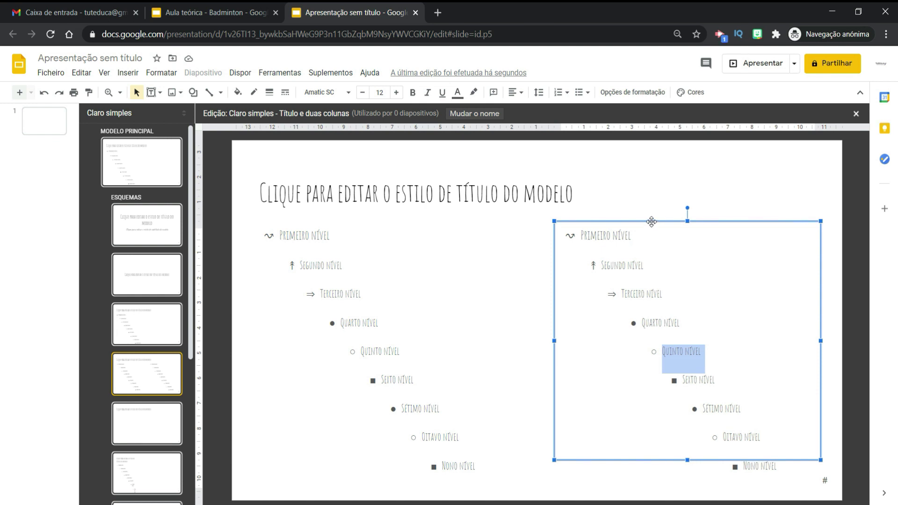
mouse_move(653, 224)
mouse_down()
mouse_move(614, 232)
mouse_move(607, 222)
mouse_up()
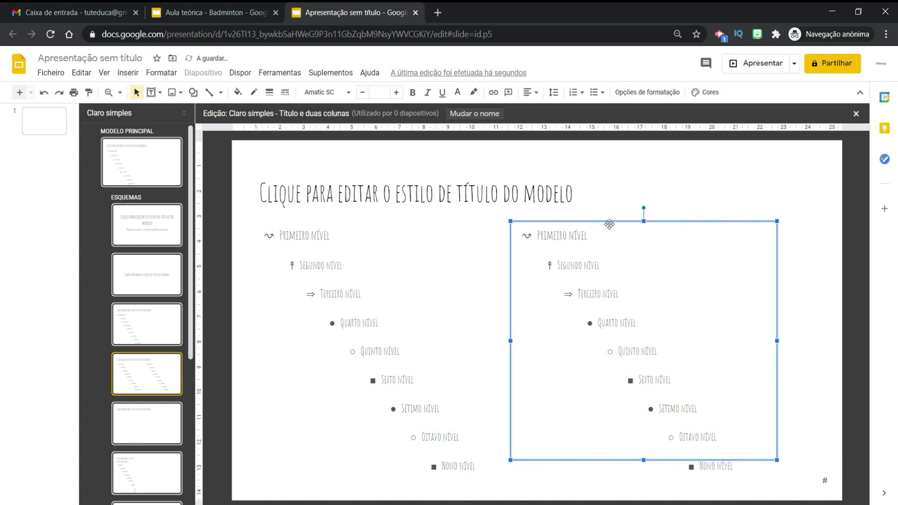
Step: Browse through the Apenas título and Texto numa coluna layouts
click(177, 421)
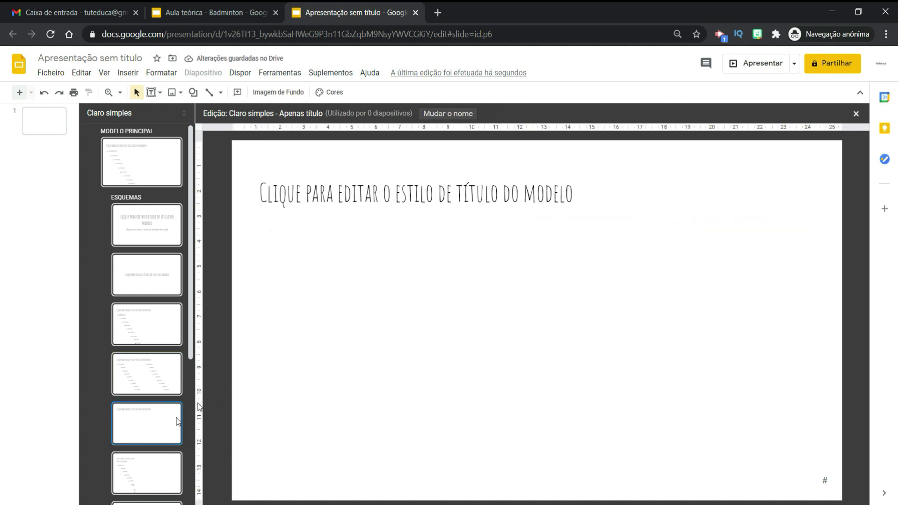
click(151, 461)
scroll(161, 397, down, 2)
scroll(161, 383, down, 3)
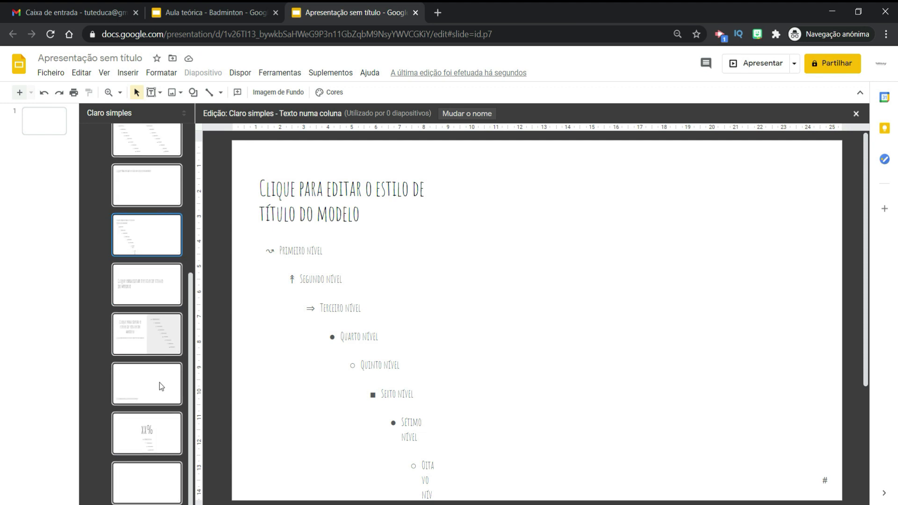
Step: Close the master editor and add a title slide and a two-column slide
click(855, 115)
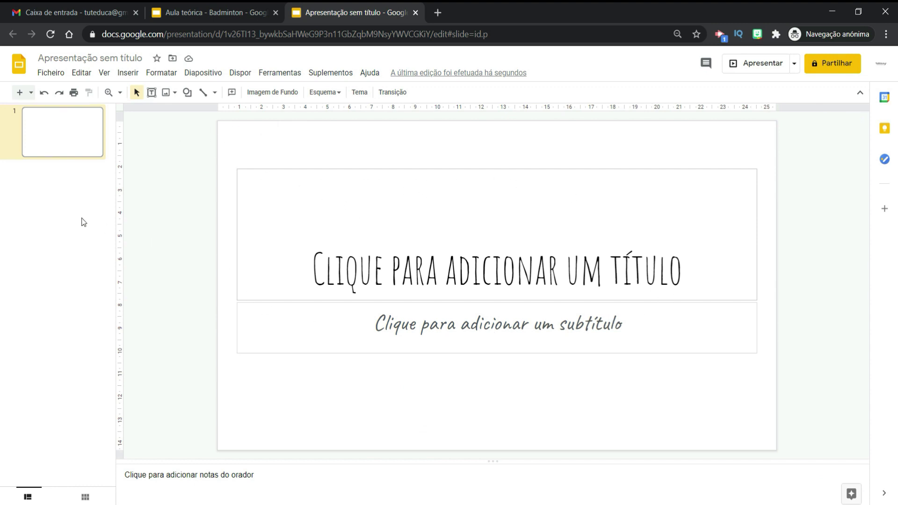
click(31, 95)
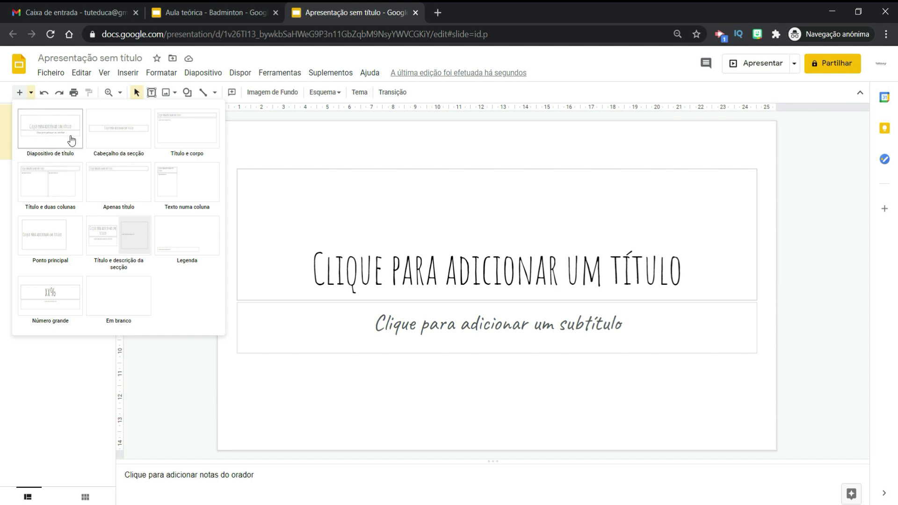
click(70, 136)
click(74, 147)
click(70, 192)
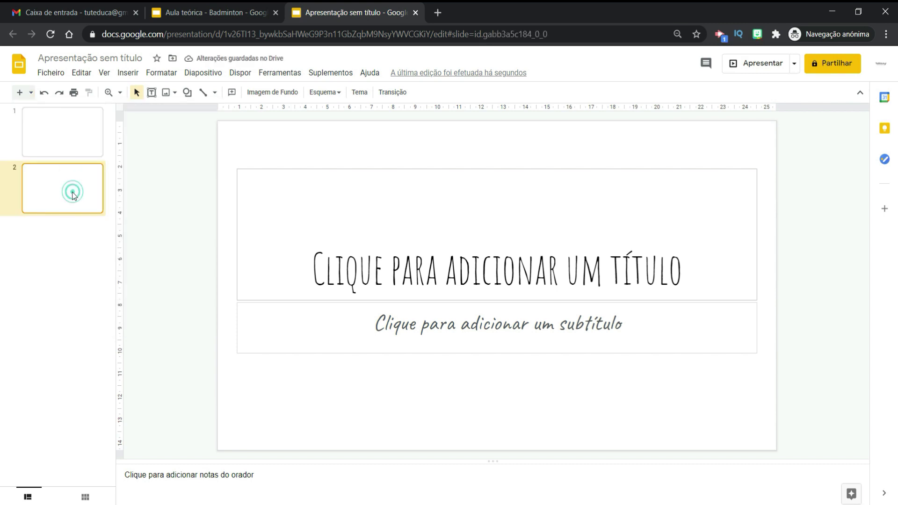
key(ctrl+m)
Step: In the left column, build a bulleted TESTE list indented to the second and third levels
click(327, 262)
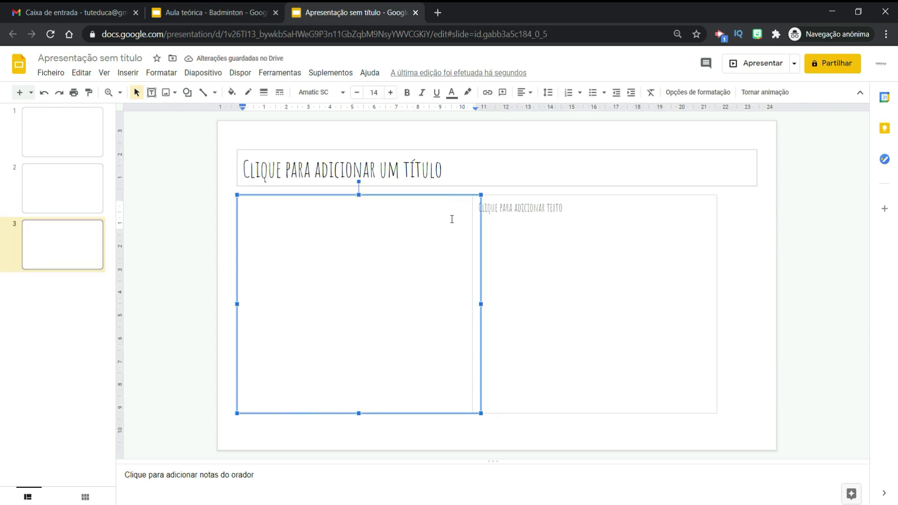
click(592, 93)
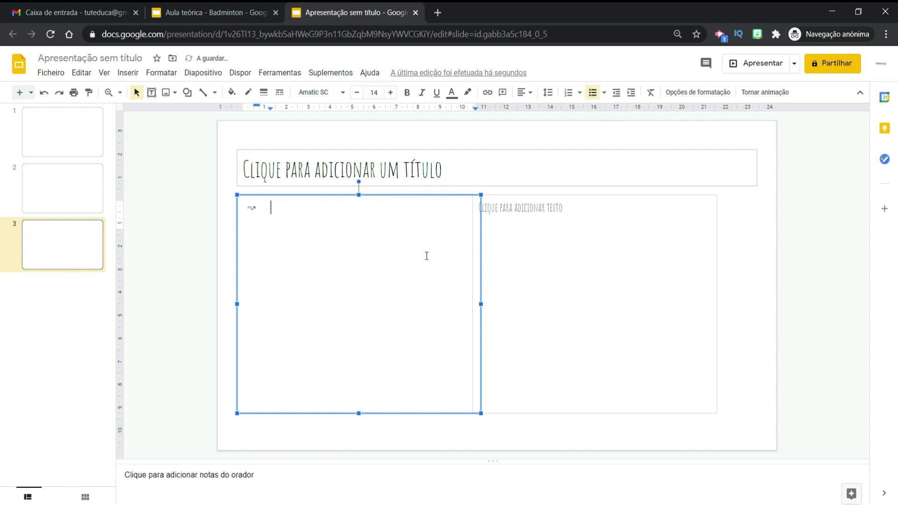
text(TESTE)
key(Return)
key(Tab)
text(teste)
key(Return)
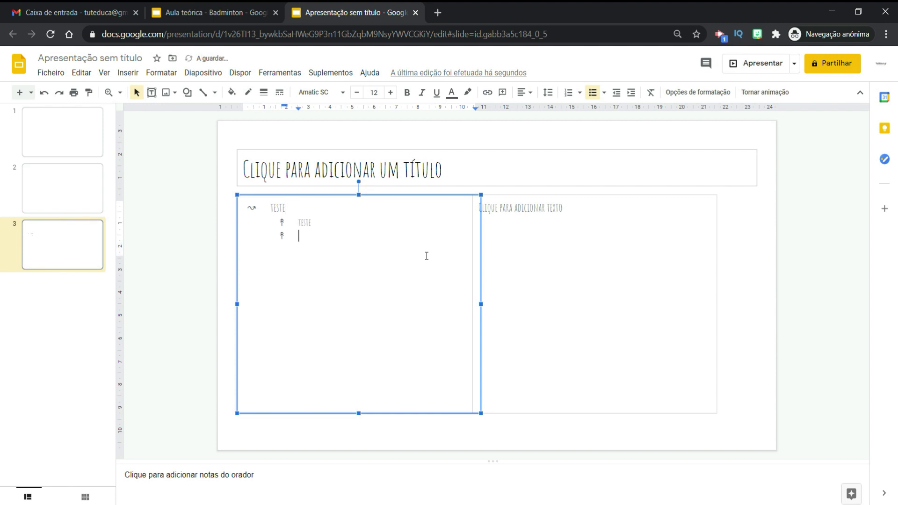
key(Tab)
Step: Close the untitled presentation, then toggle the Badminton deck between grid view and single-slide view
click(416, 14)
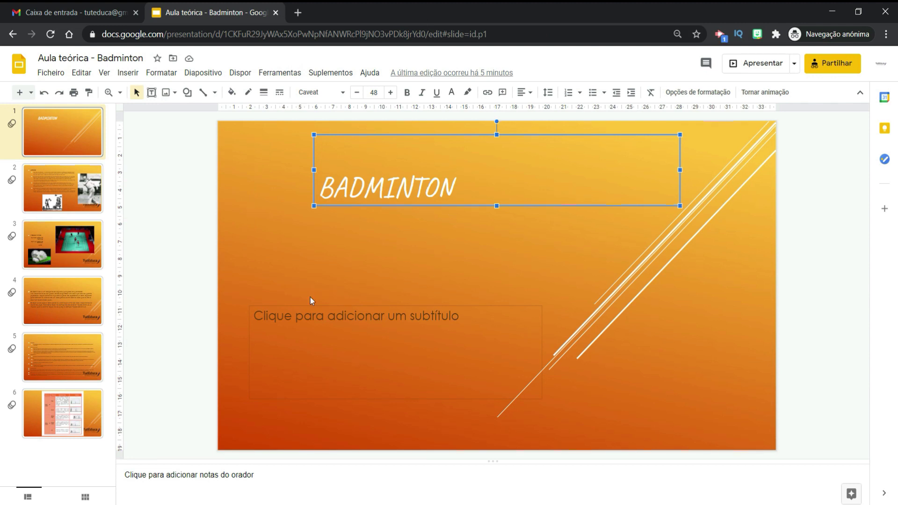
key(alt+v)
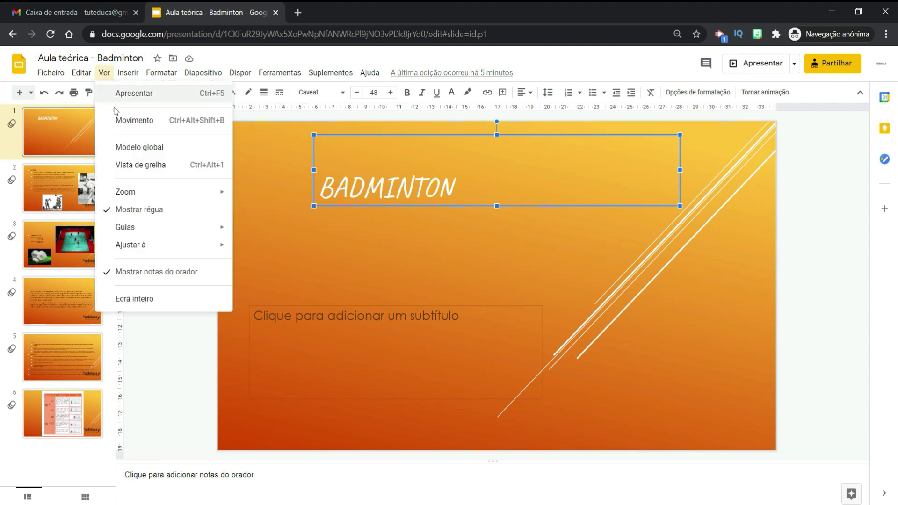
click(131, 166)
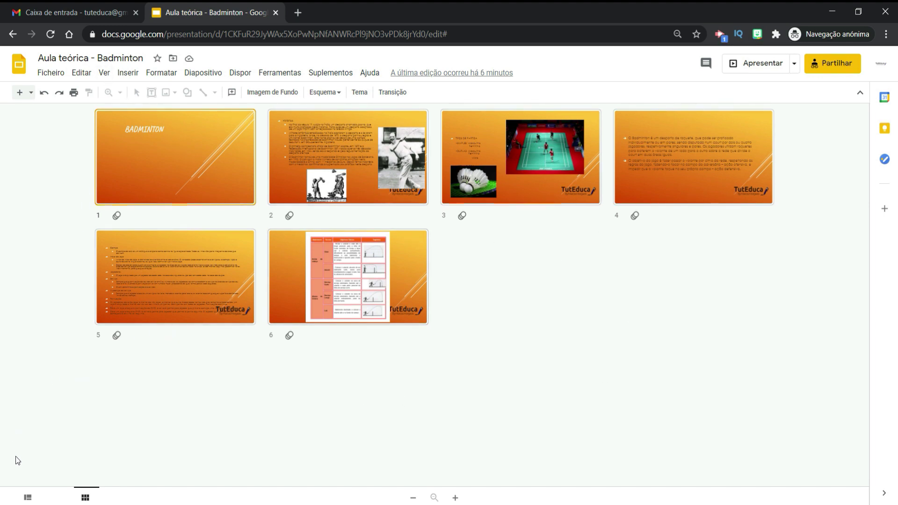
click(28, 499)
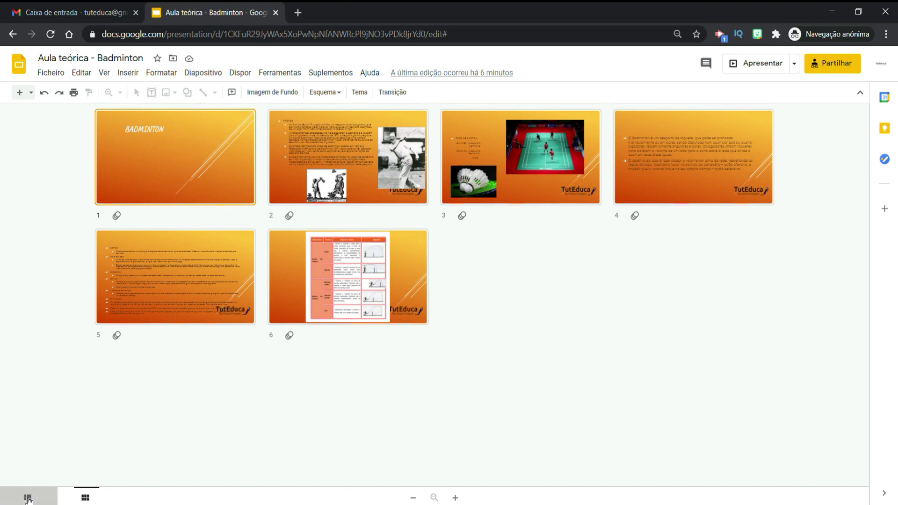
click(85, 498)
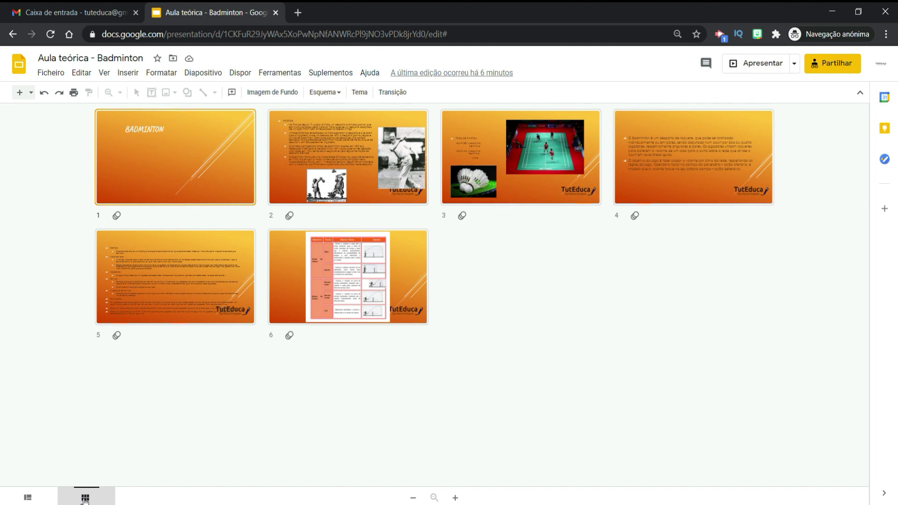
click(28, 498)
click(104, 73)
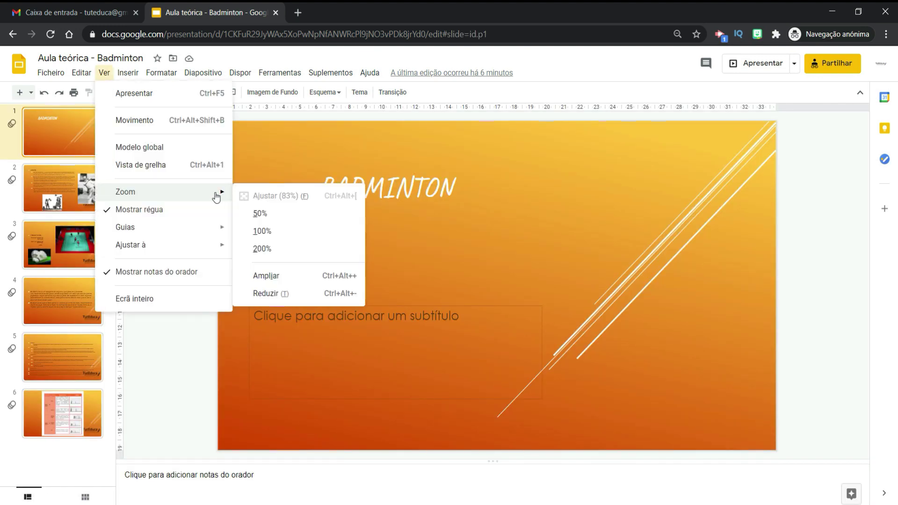
Step: Zoom the slide to 50% and 100%, then fit it back to the window
click(272, 215)
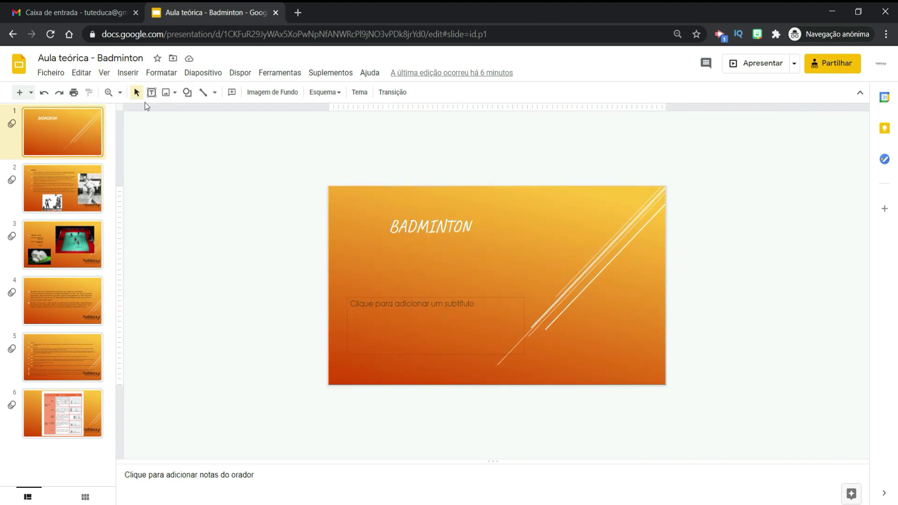
click(120, 92)
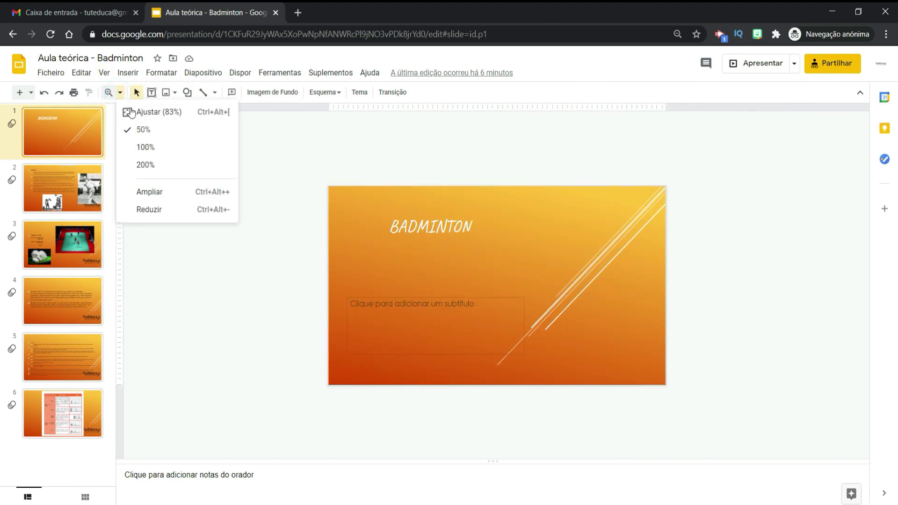
click(136, 148)
click(104, 73)
mouse_move(162, 192)
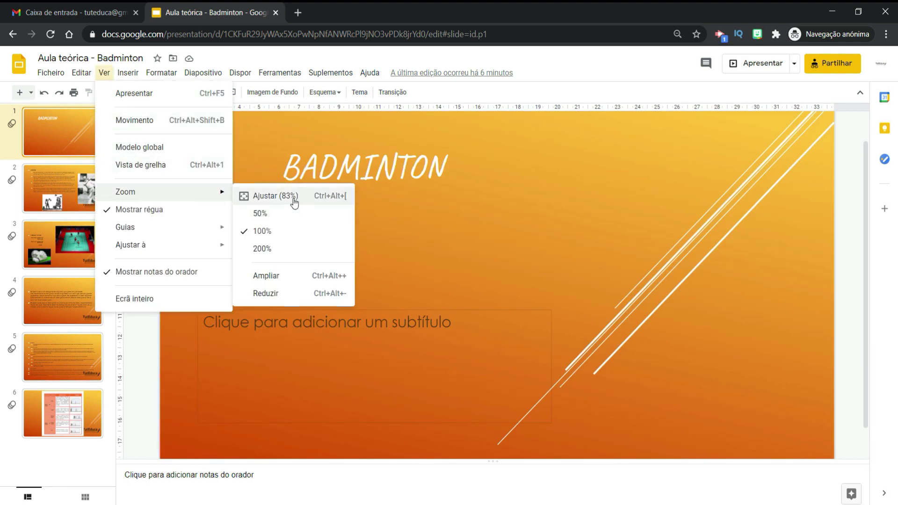
click(293, 197)
Step: Hide the rulers around the slide, then show them again
click(104, 73)
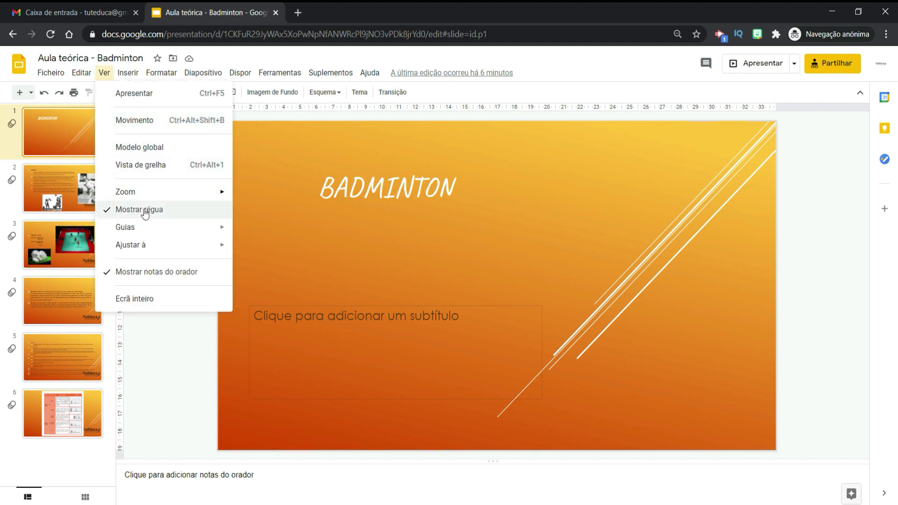
click(144, 214)
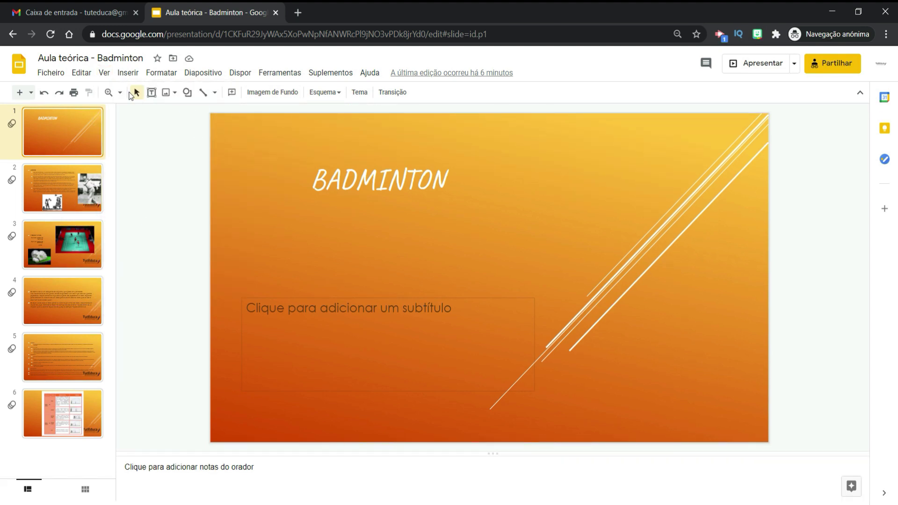
click(103, 73)
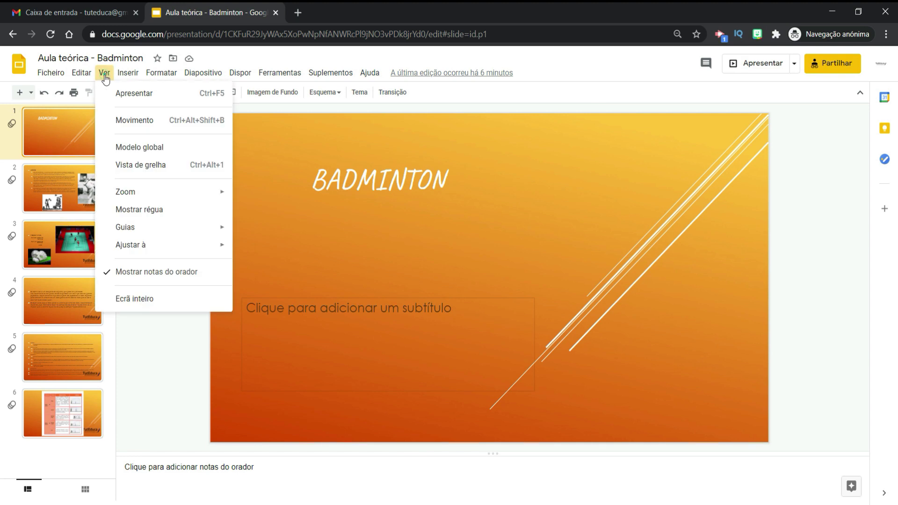
click(134, 209)
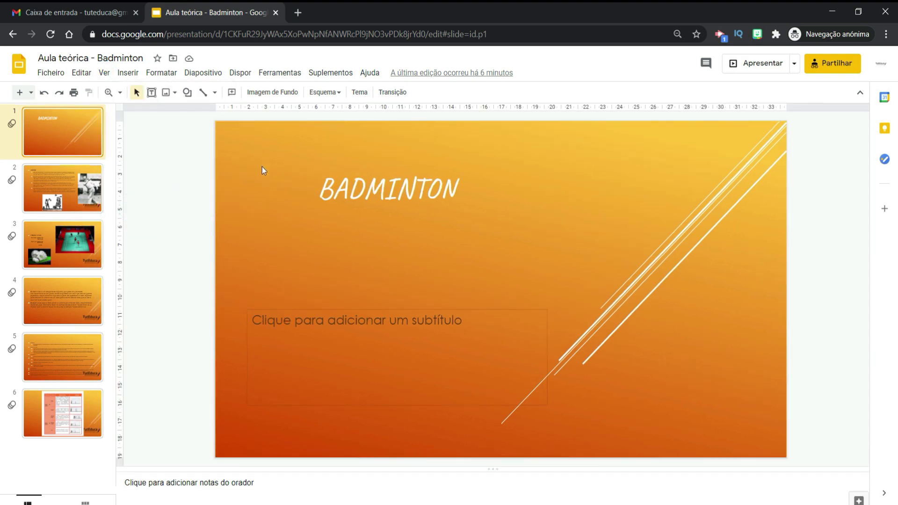
Step: Show guides and move the BADMINTON title box left and down
click(104, 73)
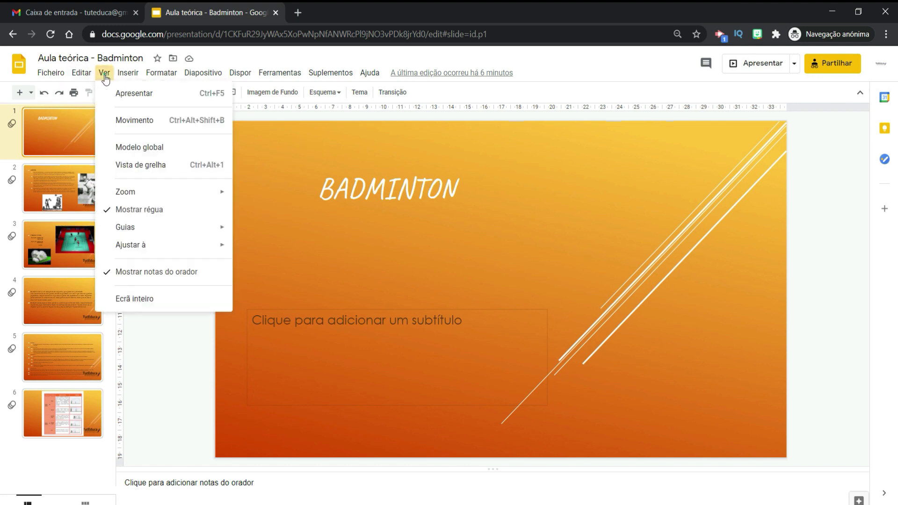
mouse_move(125, 227)
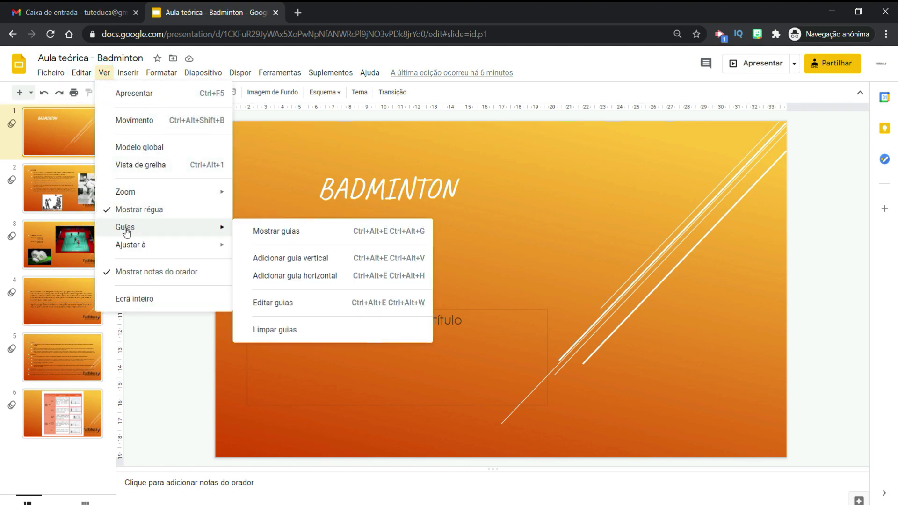
click(270, 231)
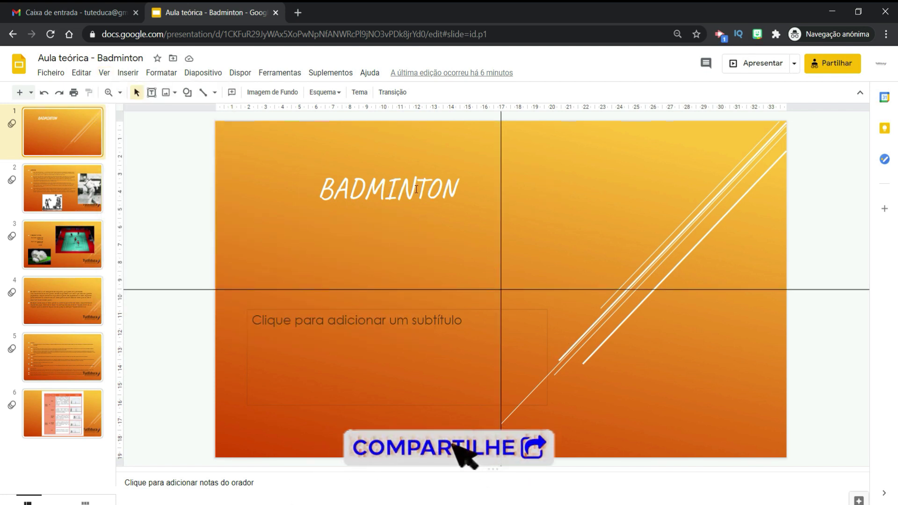
click(411, 188)
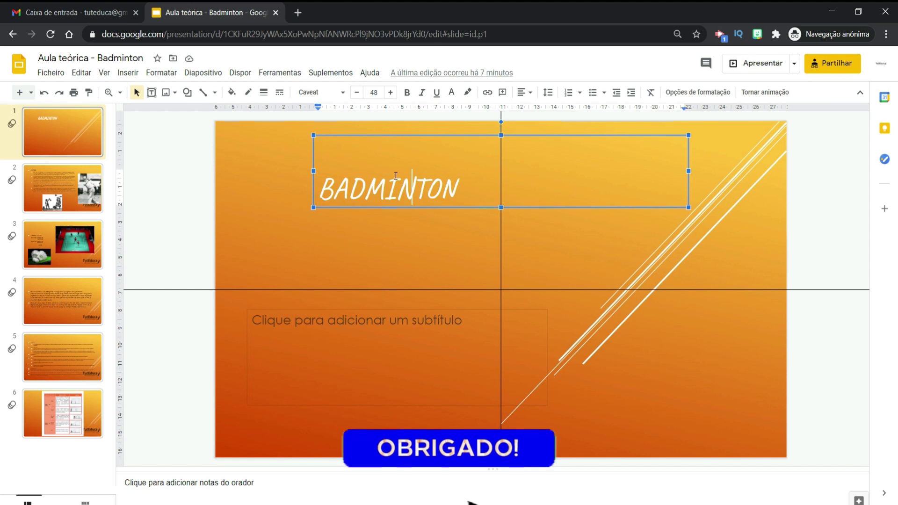
click(435, 135)
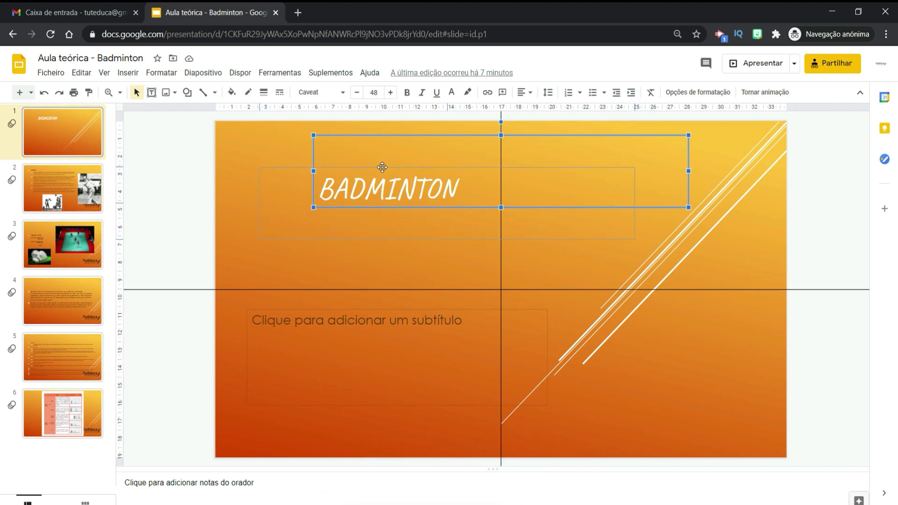
drag(381, 167, 327, 198)
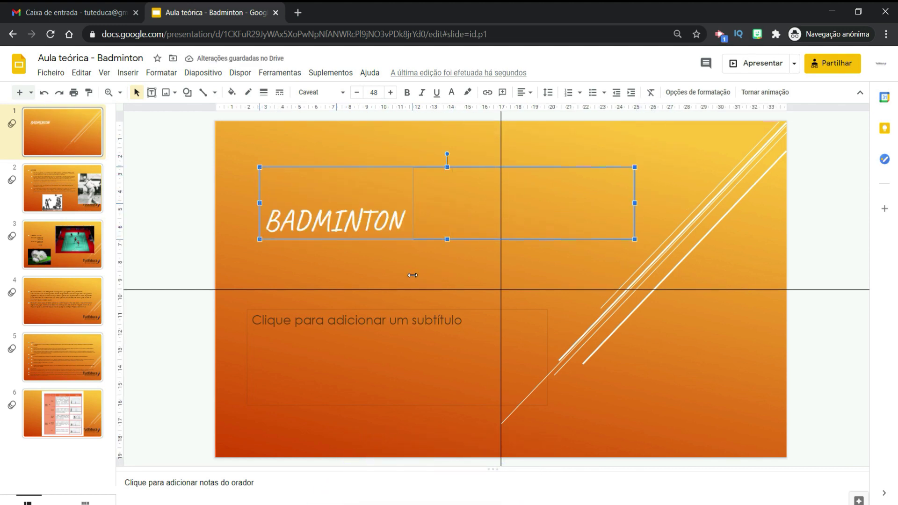
Step: Add a vertical guide to the slide, then clear all guides
click(105, 72)
mouse_move(126, 227)
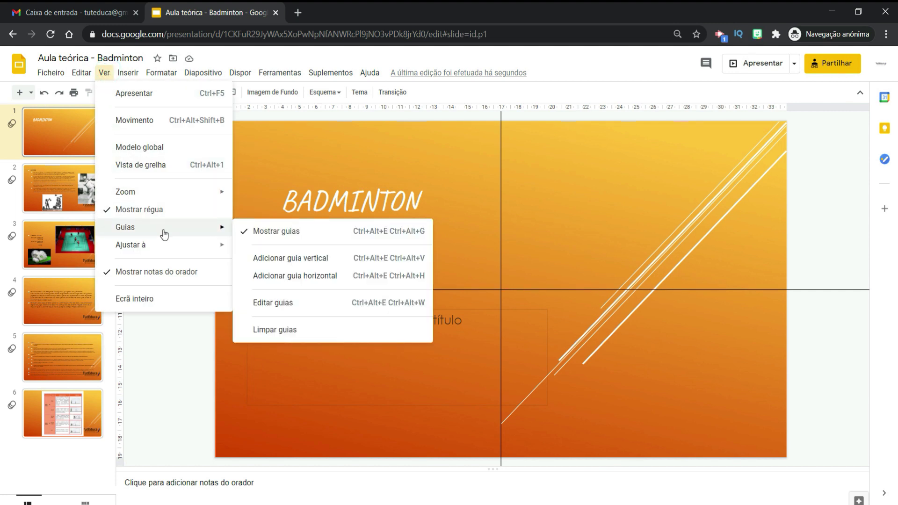
click(274, 259)
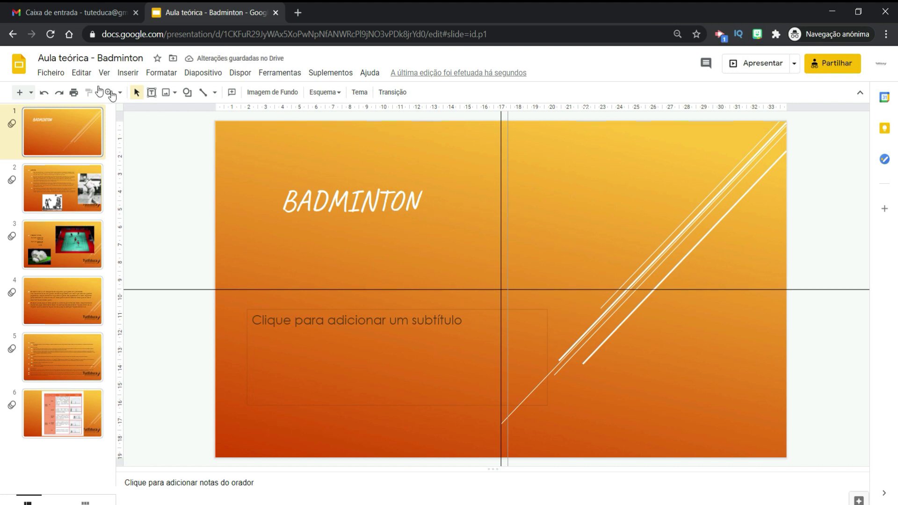
click(104, 73)
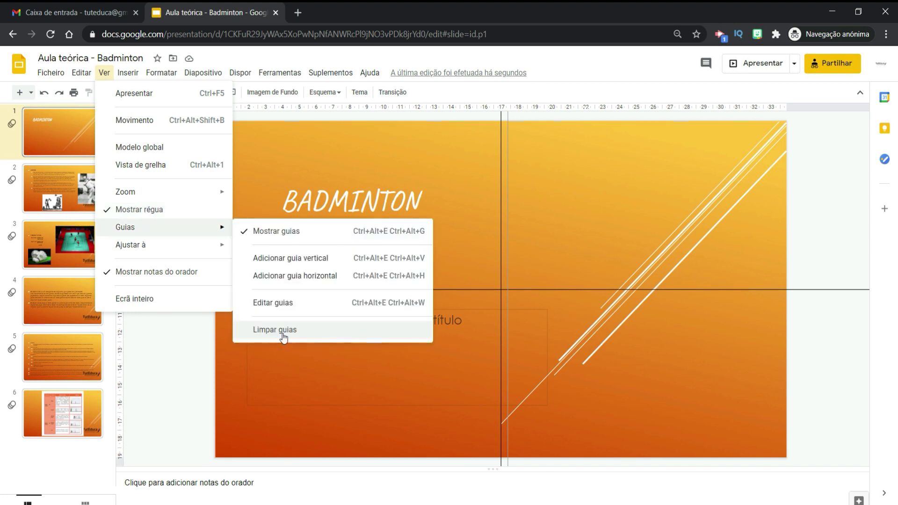
click(282, 335)
click(104, 73)
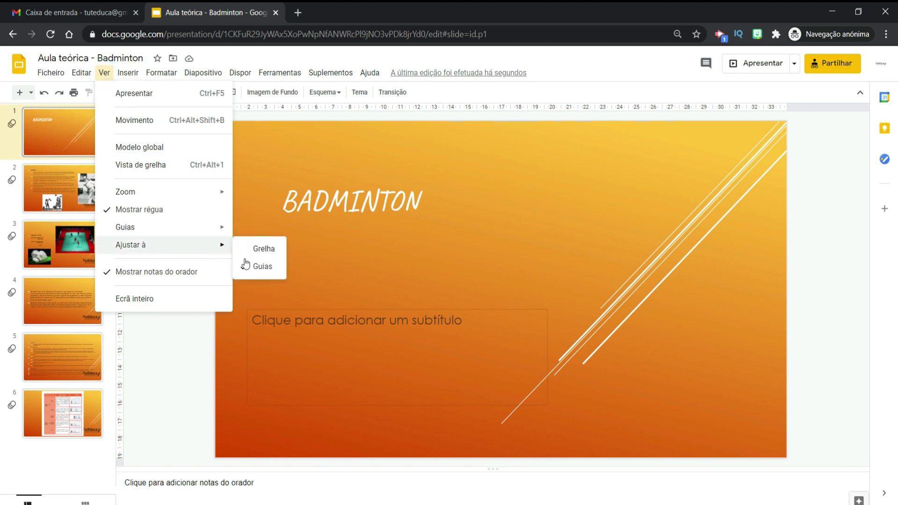
Step: Hide the speaker notes panel, then show it again with the 'Teste' note
mouse_move(130, 244)
click(170, 276)
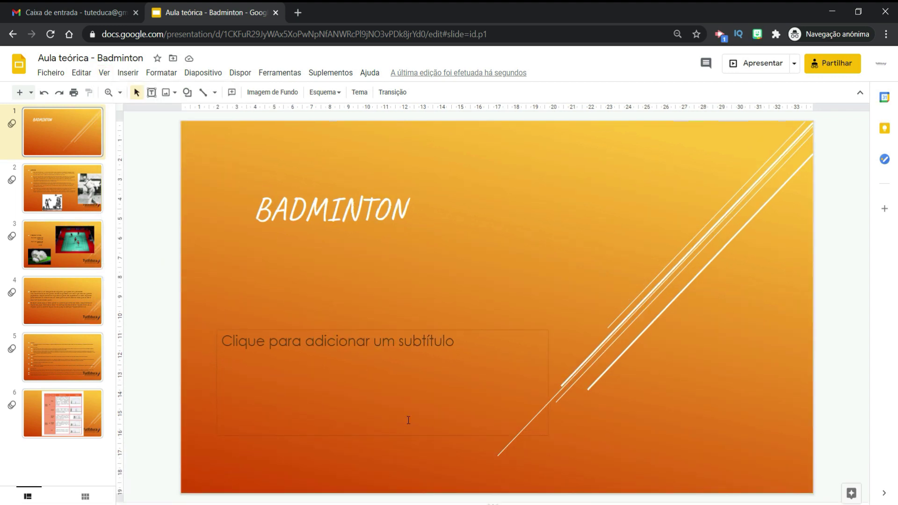
click(104, 73)
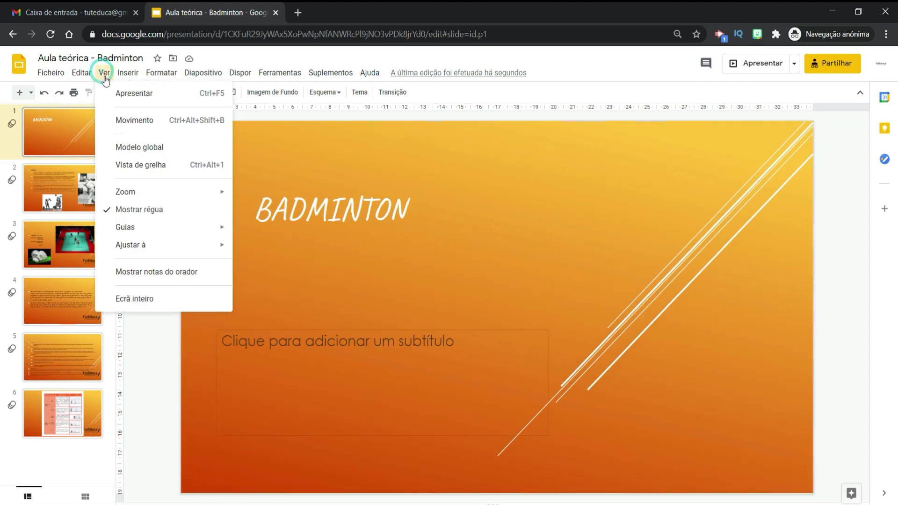
click(149, 272)
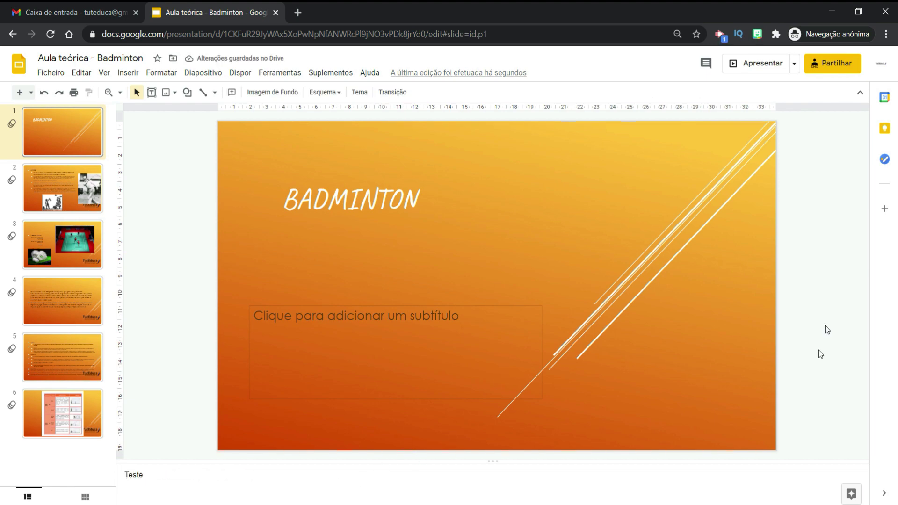
click(749, 69)
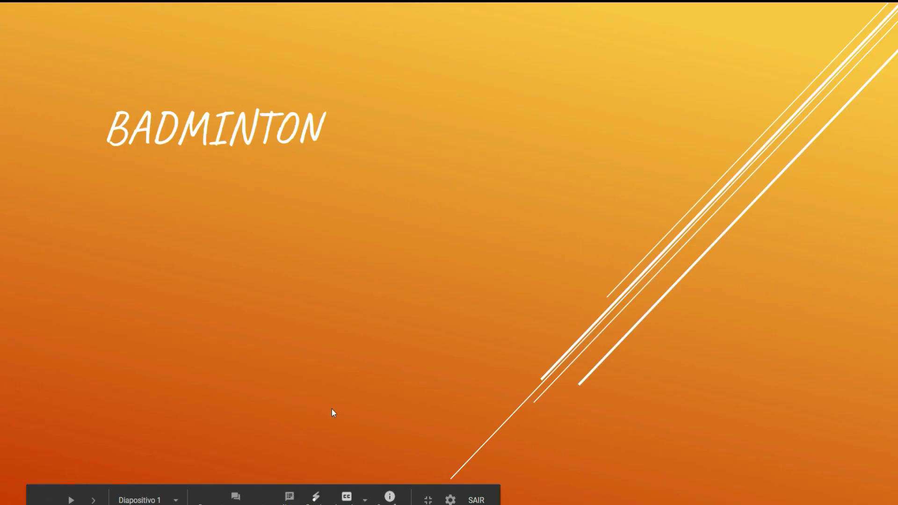
click(290, 496)
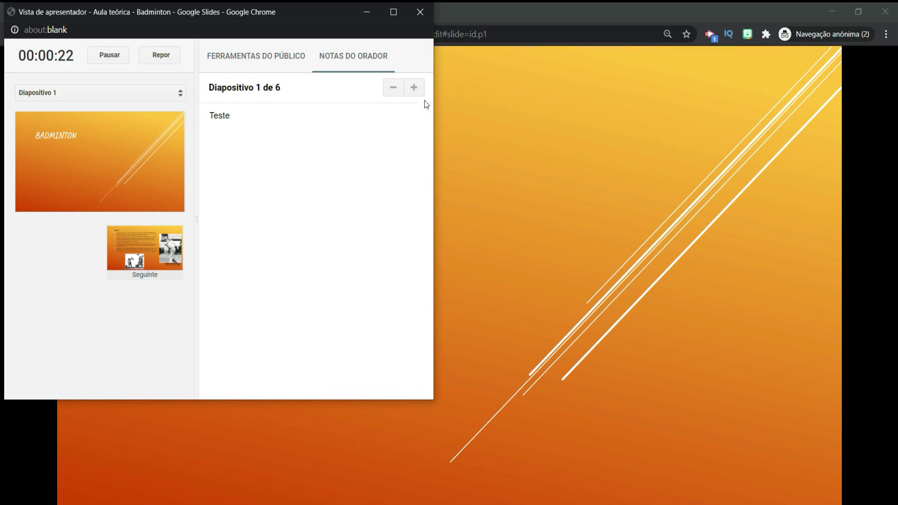
click(421, 13)
click(104, 74)
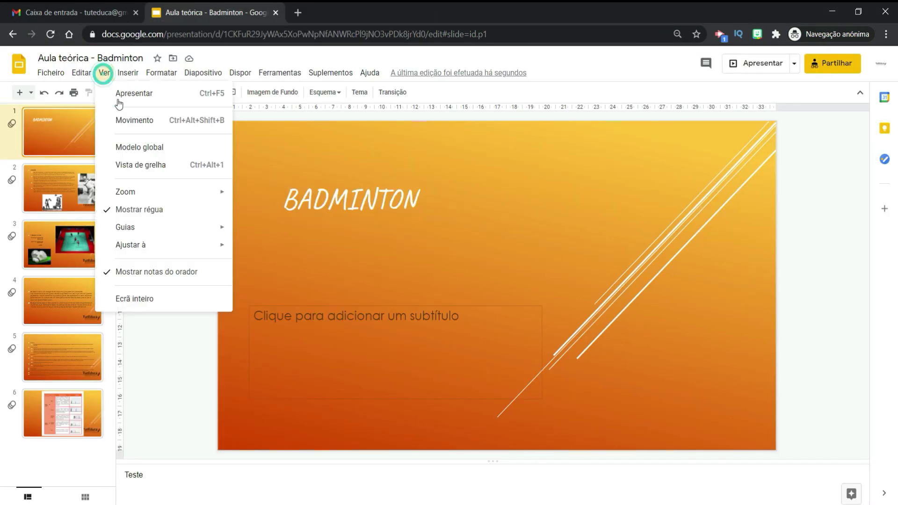
click(142, 302)
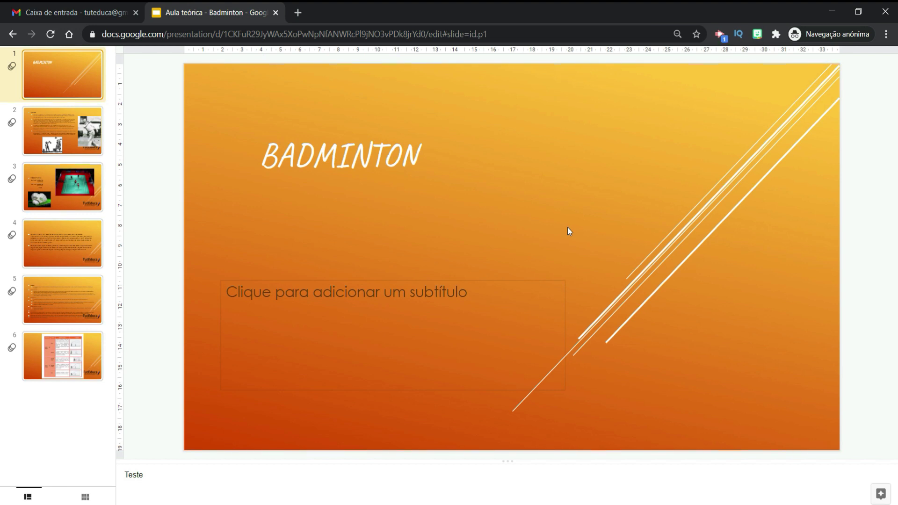
key(Escape)
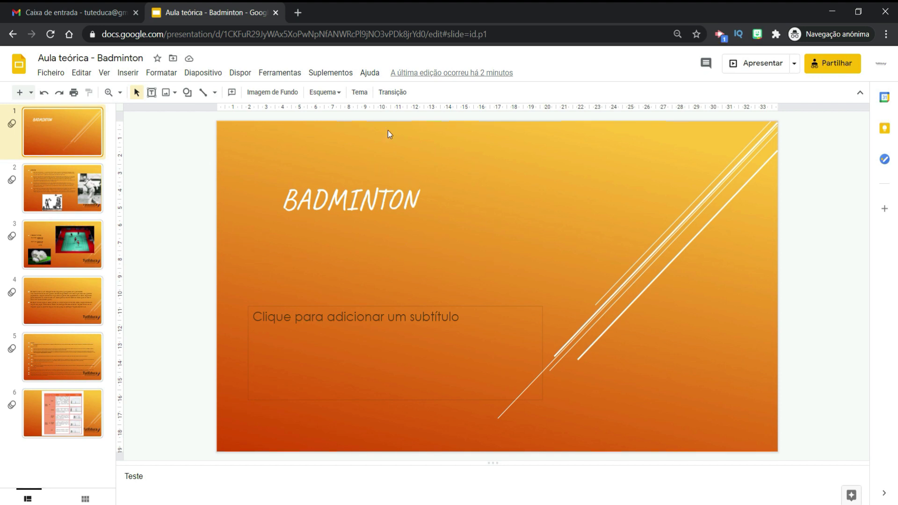
click(104, 73)
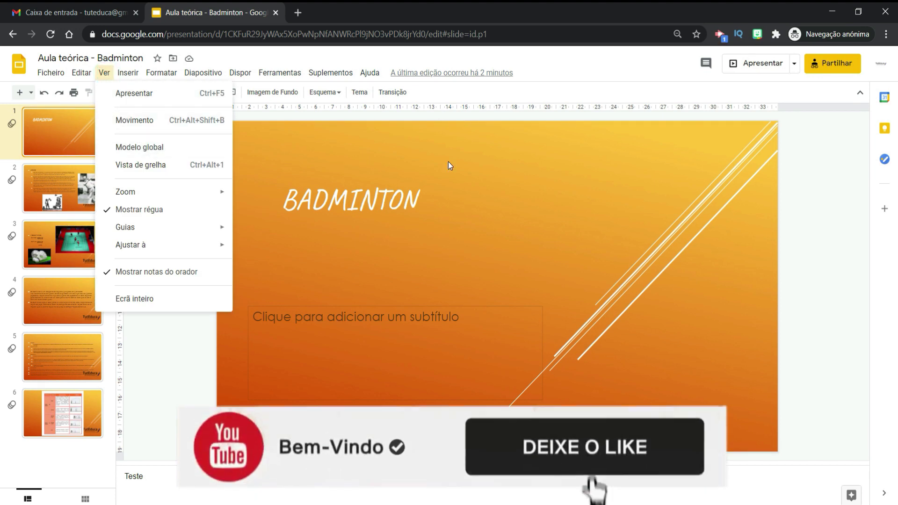
click(448, 161)
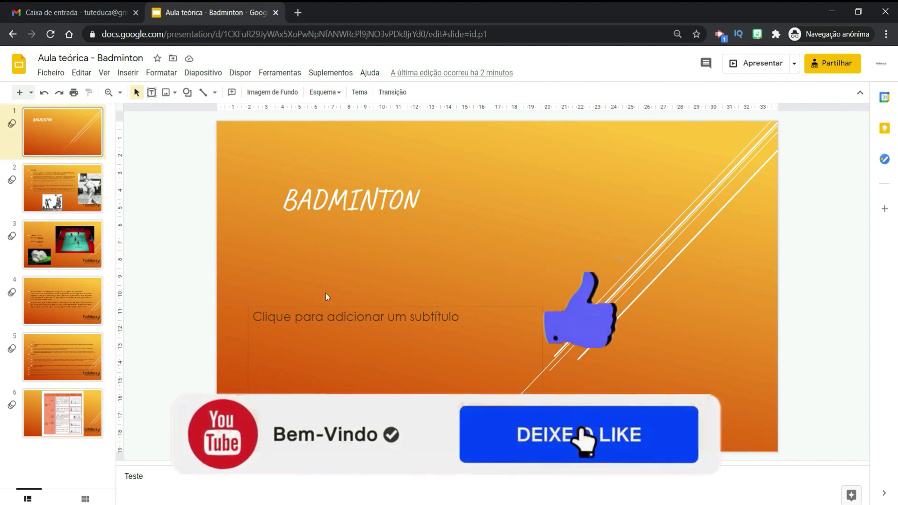